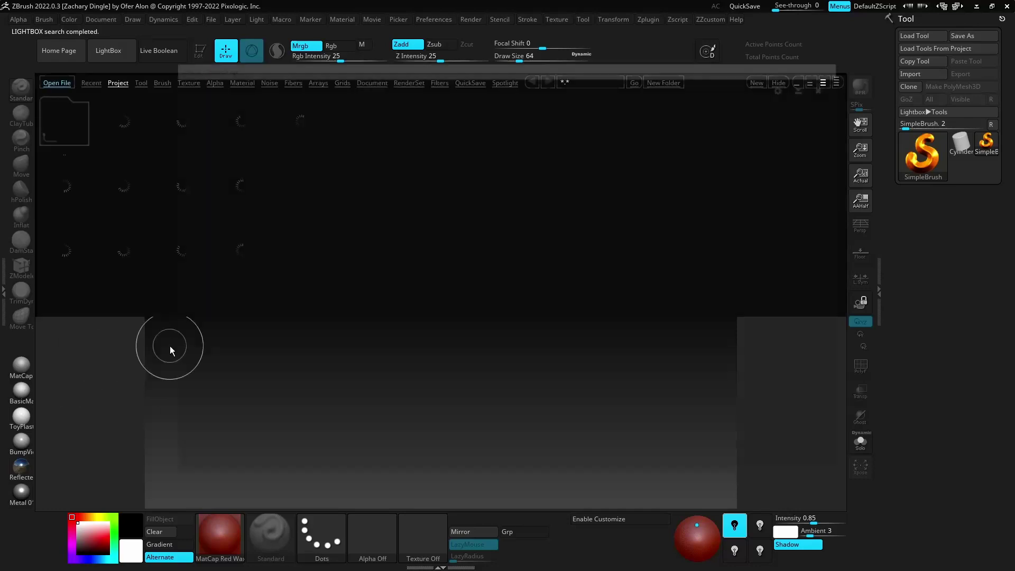
Load the female base body, frame it in view, and reopen the LightBox browser
left_click(833, 84)
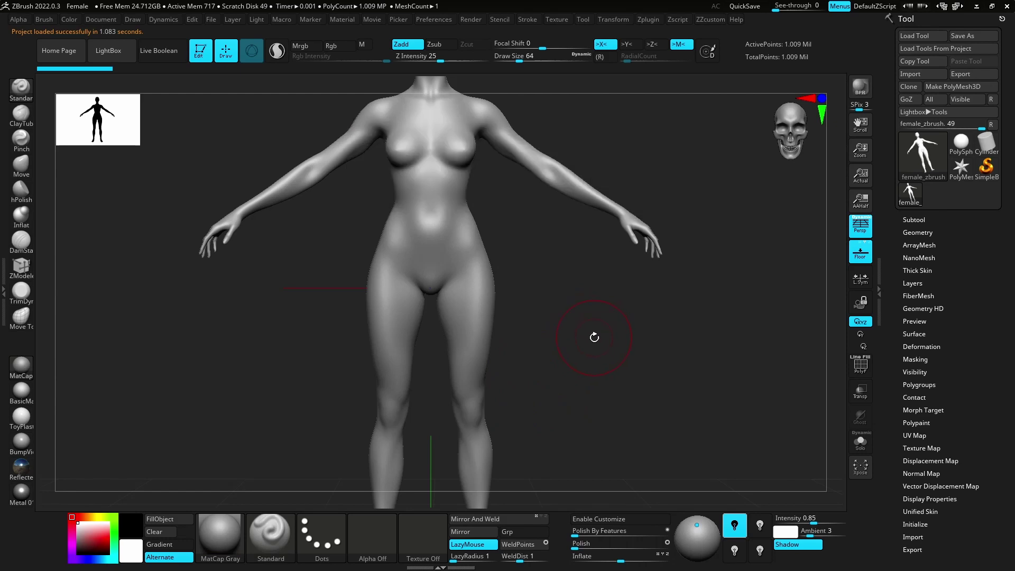
key("f")
key("comma")
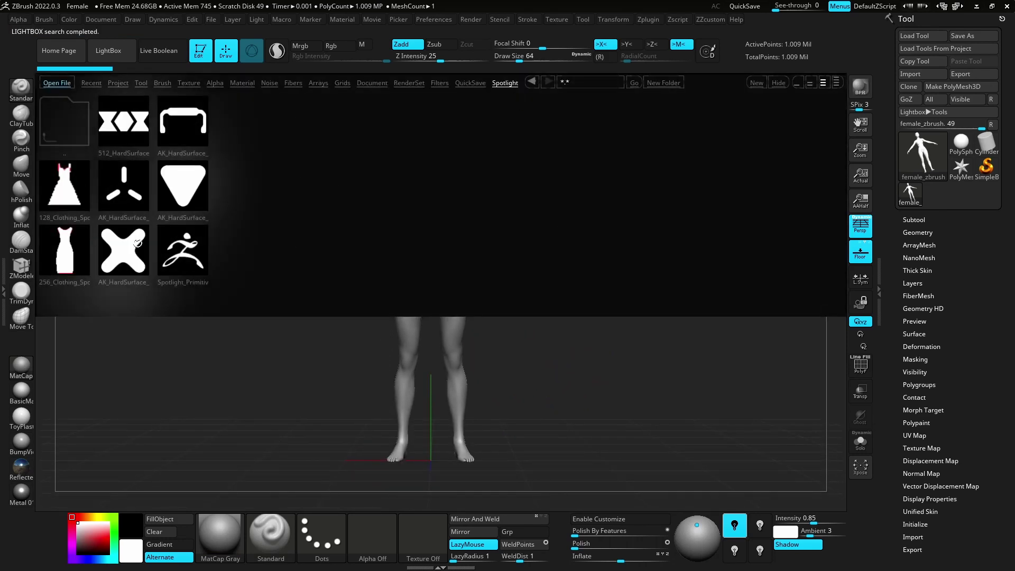
Place the sleeveless dress silhouette image on the canvas and scale it over the torso
double_click(73, 241)
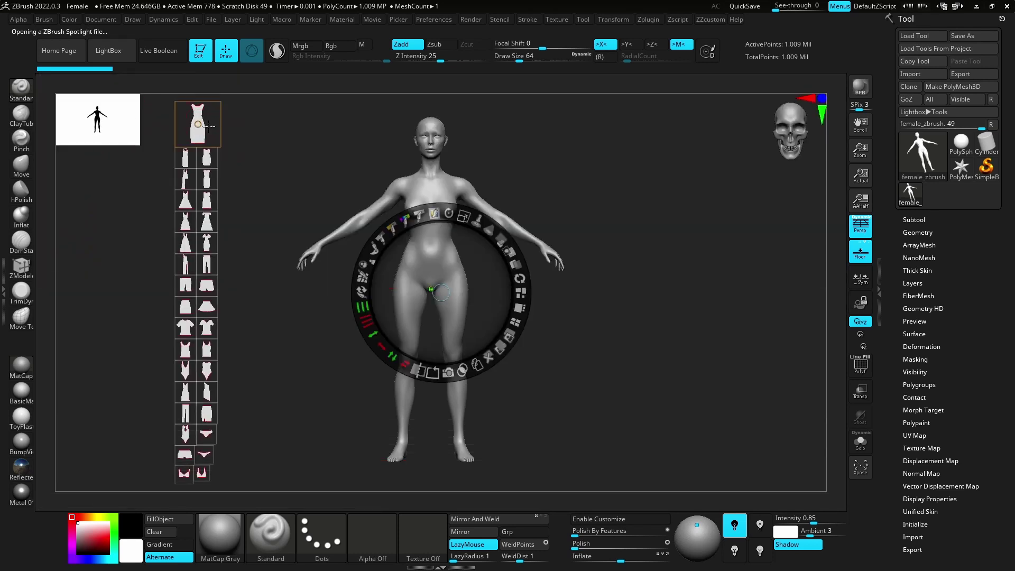
left_click_drag(199, 121, 446, 276)
left_click(397, 249)
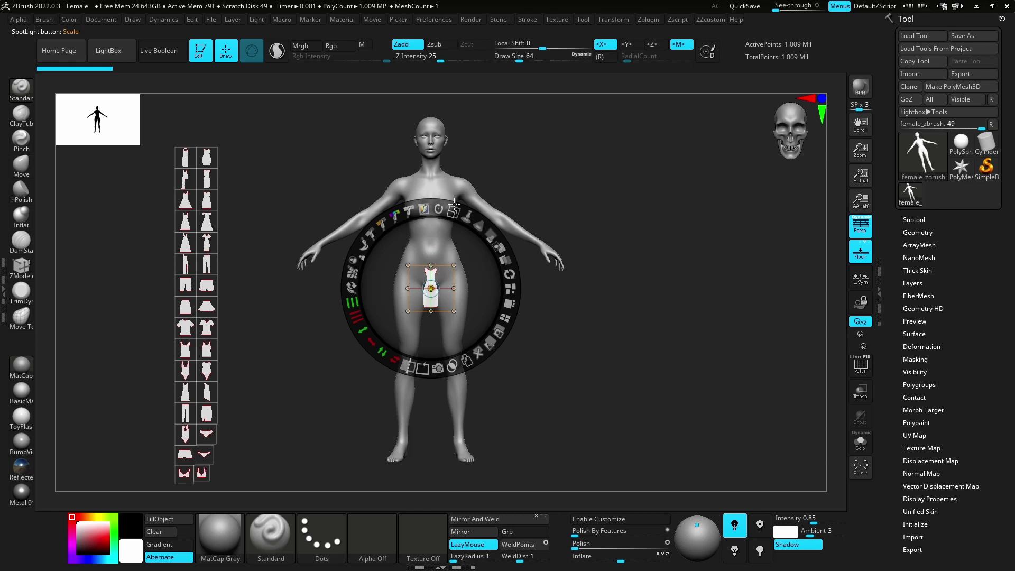
mouse_move(483, 348)
left_mouse_down()
mouse_move(485, 361)
mouse_move(467, 248)
mouse_move(448, 237)
left_mouse_up()
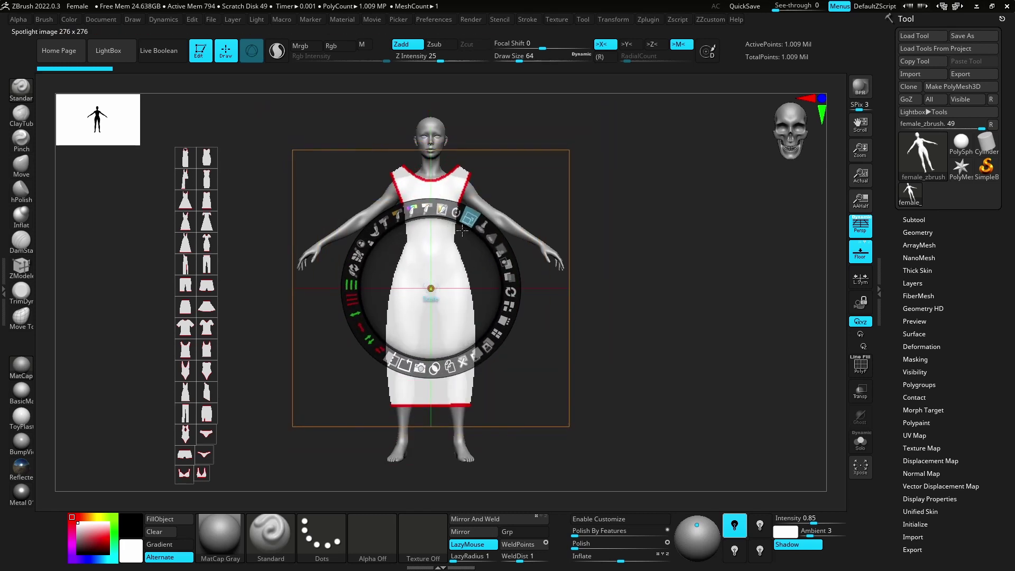
Snapshot3D the dress image into a new subtool and close the image overlay
left_click(461, 362)
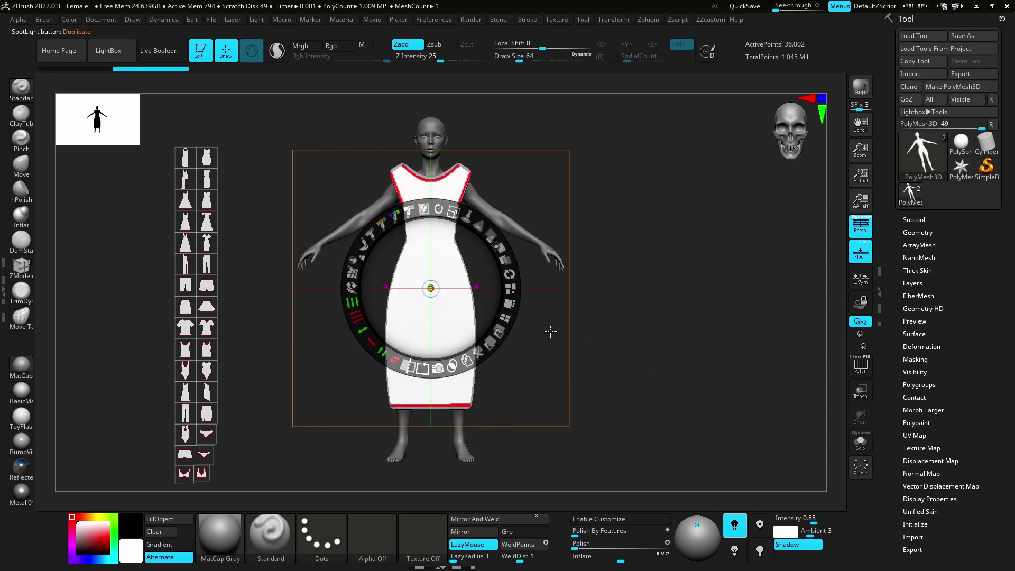
key("shift+z")
left_click_drag(562, 328, 598, 322)
Show polygroup colours and hide the dress's red border polygroup
left_click(945, 219)
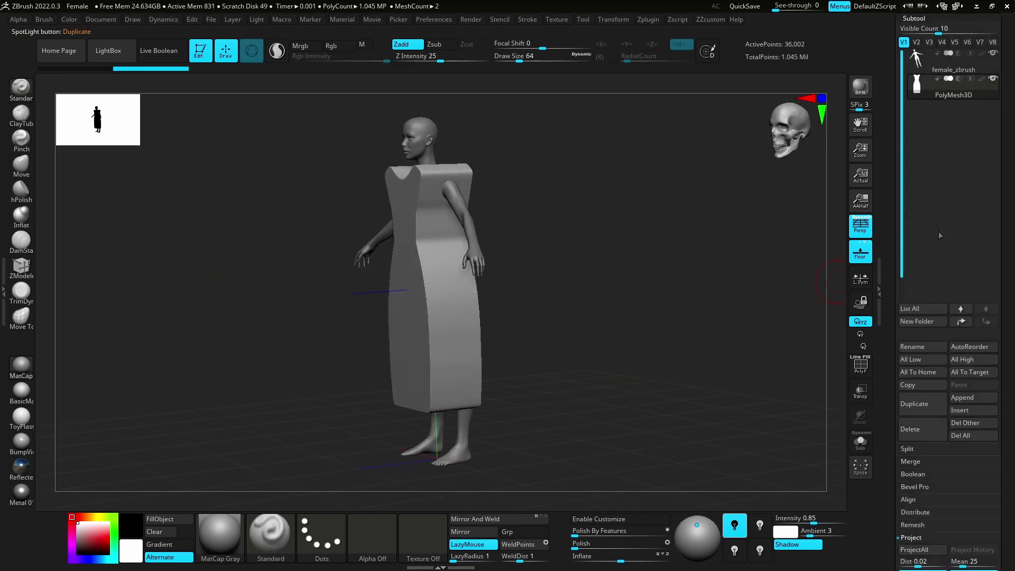
left_click(981, 78)
mouse_move(644, 229)
left_mouse_down("alt")
mouse_move(653, 214)
mouse_move(576, 182)
left_mouse_up("alt")
left_click(550, 159, "ctrl+shift")
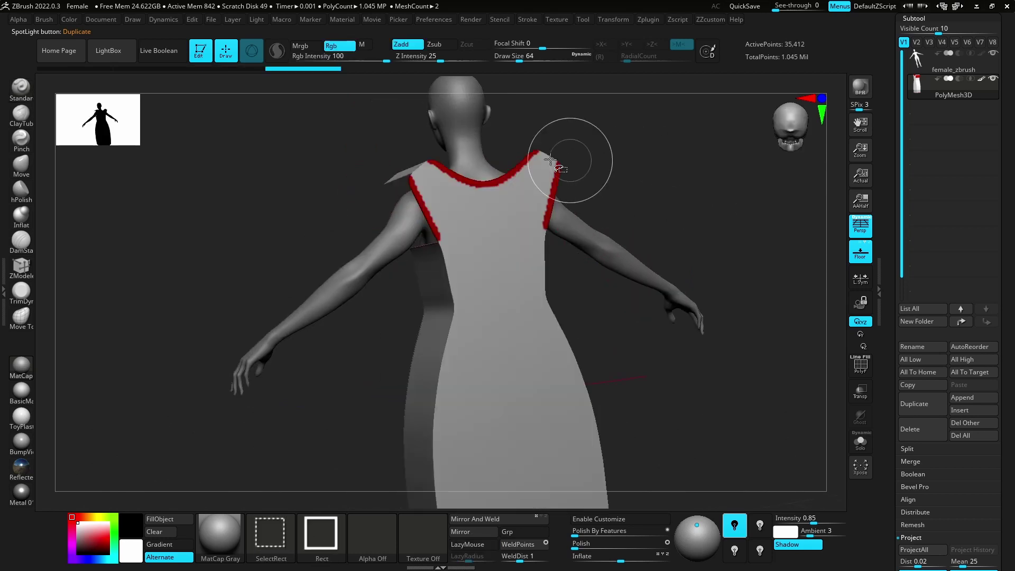
left_click(550, 159, "ctrl+shift")
mouse_move(688, 212)
left_mouse_down()
mouse_move(747, 203)
mouse_move(680, 220)
left_mouse_up()
left_click(737, 206, "ctrl+shift")
Delete the hidden border geometry and mask the dress with MaskByFeature Border
key("space")
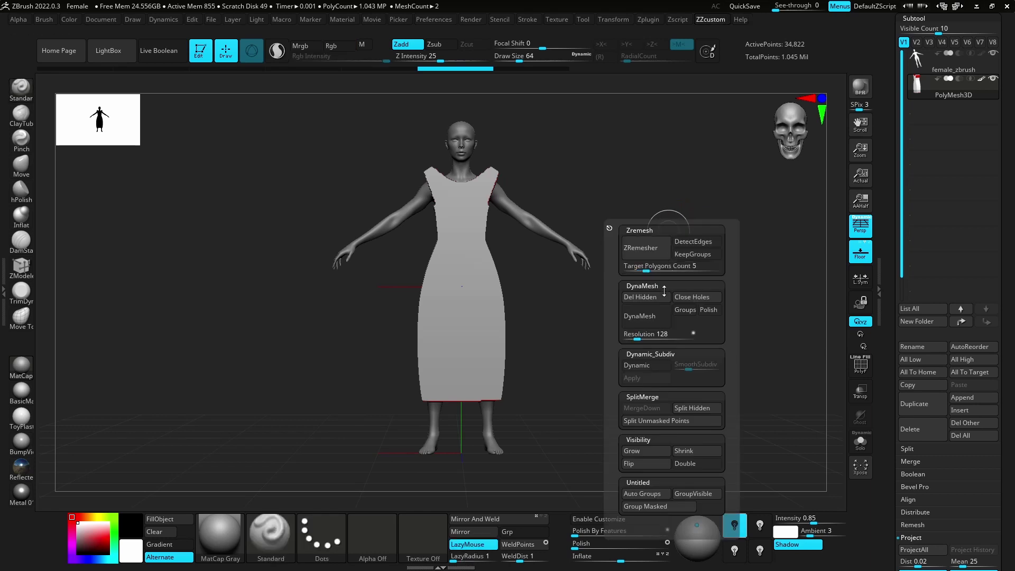
scroll(881, 171, "down", 10)
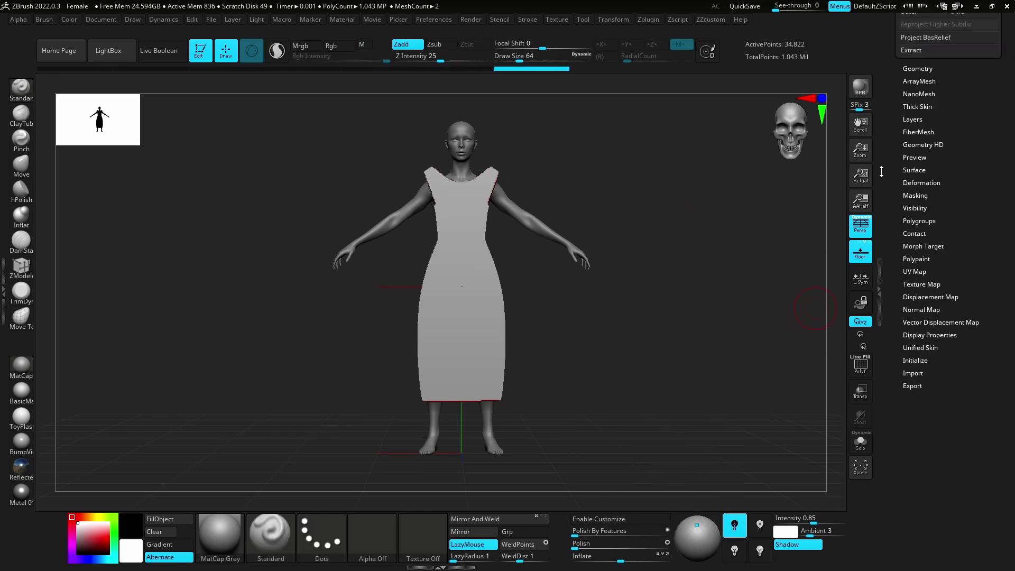
scroll(882, 177, "up", 3)
left_click(917, 260)
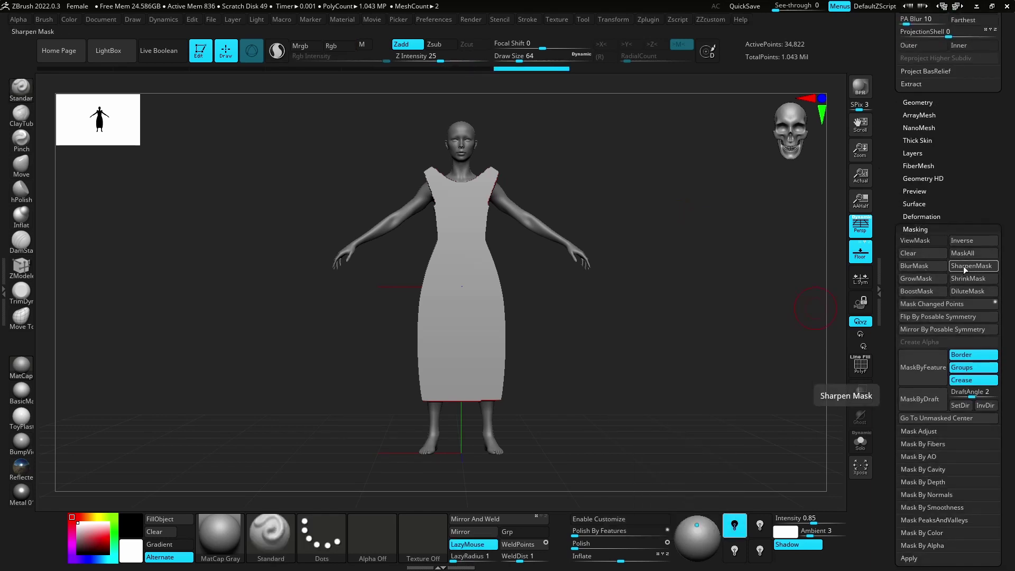
left_click(967, 370)
left_click(931, 370)
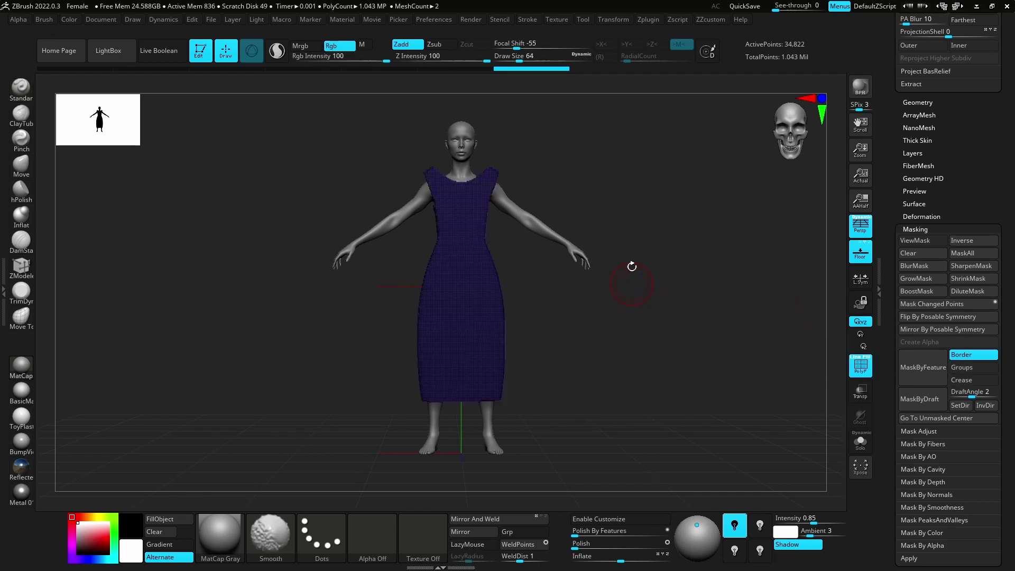
Toggle PolyFrame, inspect the whole dress, and hide the mask display
key("shift+f")
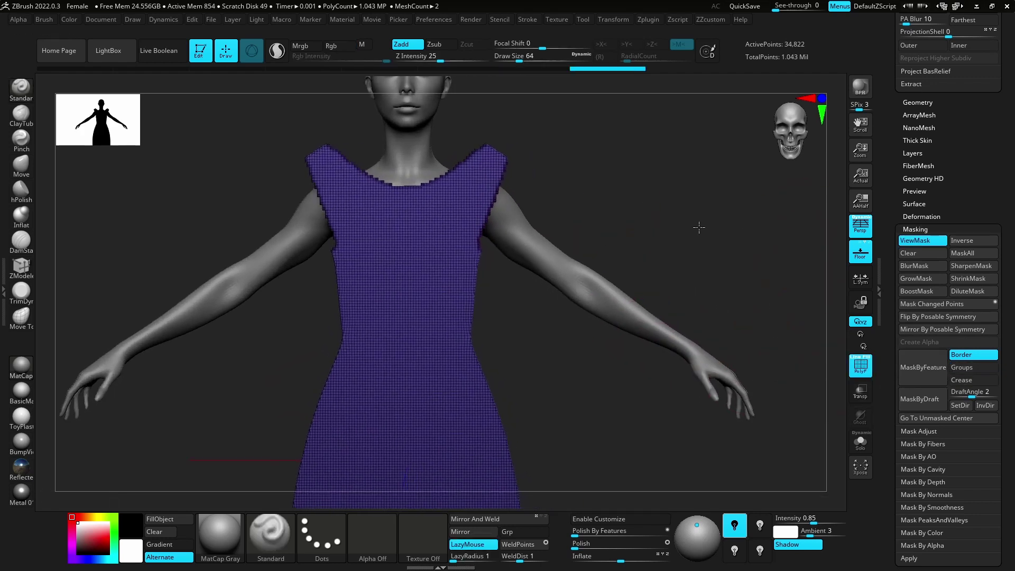
mouse_move(703, 233)
left_mouse_down()
mouse_move(638, 526)
mouse_move(669, 531)
left_mouse_up()
left_click_drag(577, 360, 582, 269, "alt")
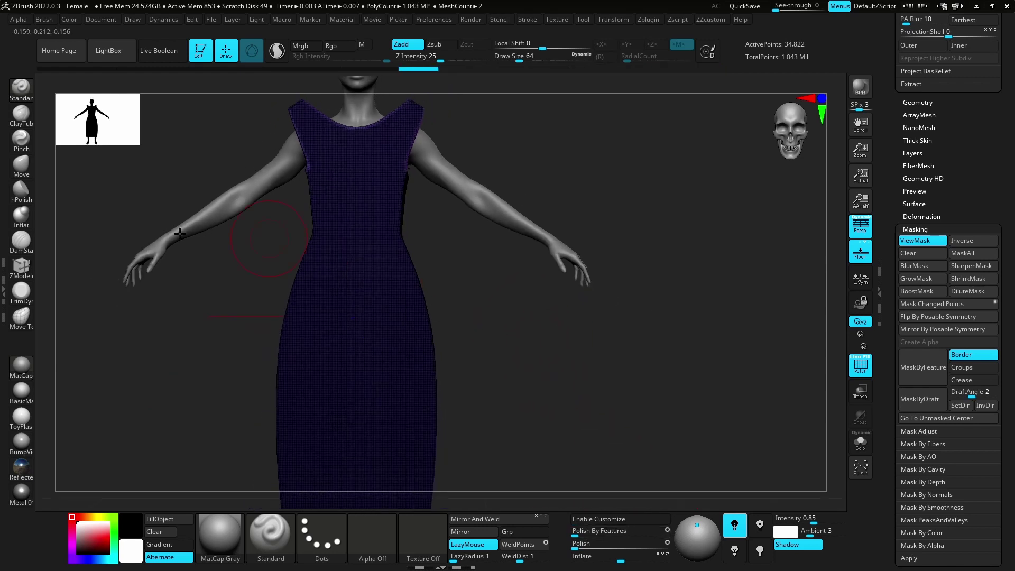
double_click(3, 270)
key("ctrl+h")
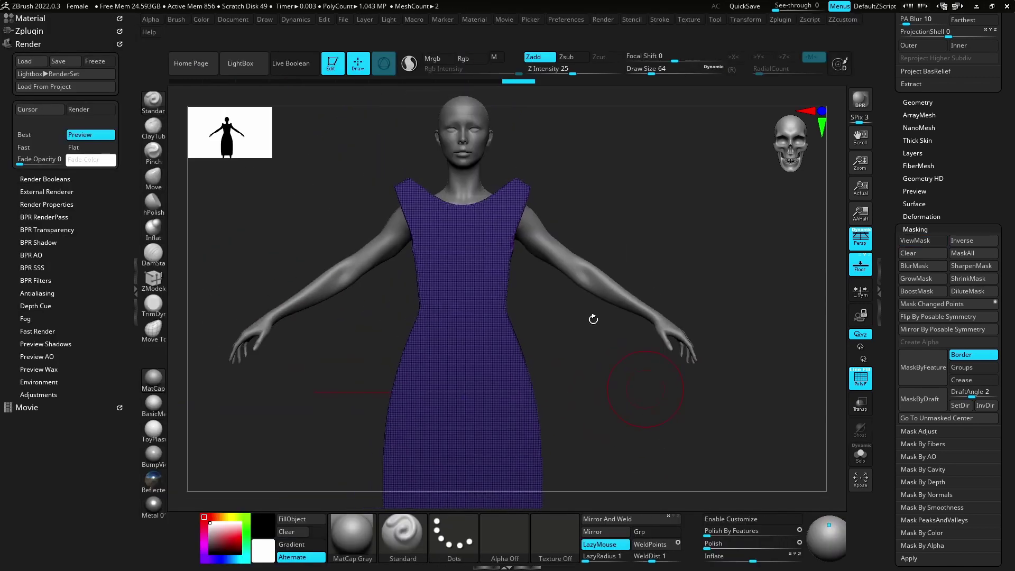
Enable X symmetry and set ZModeler to Insert Multiple EdgeLoops
left_click_drag(633, 181, 662, 245)
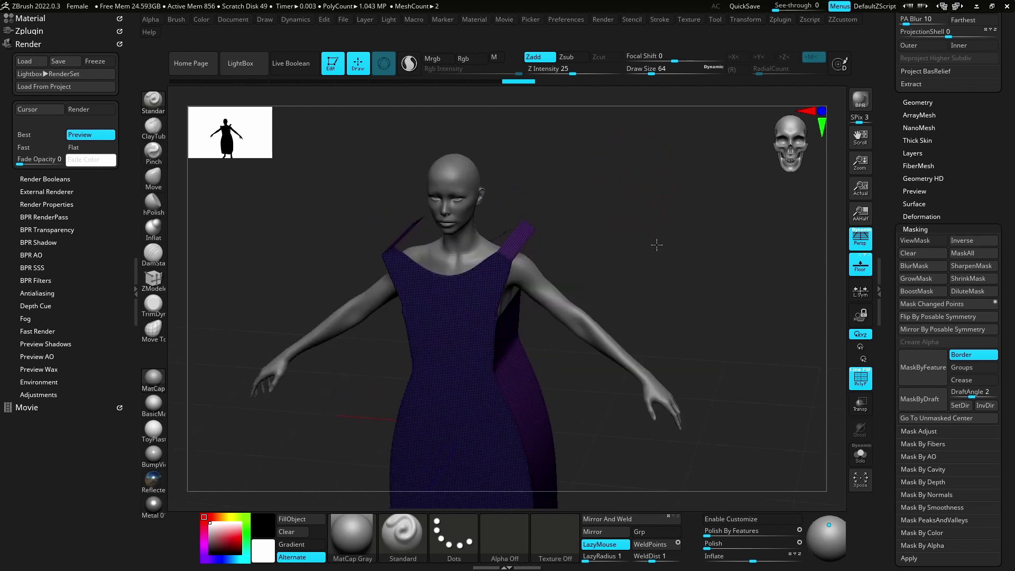
key("x")
key("b")
key("z")
key("m")
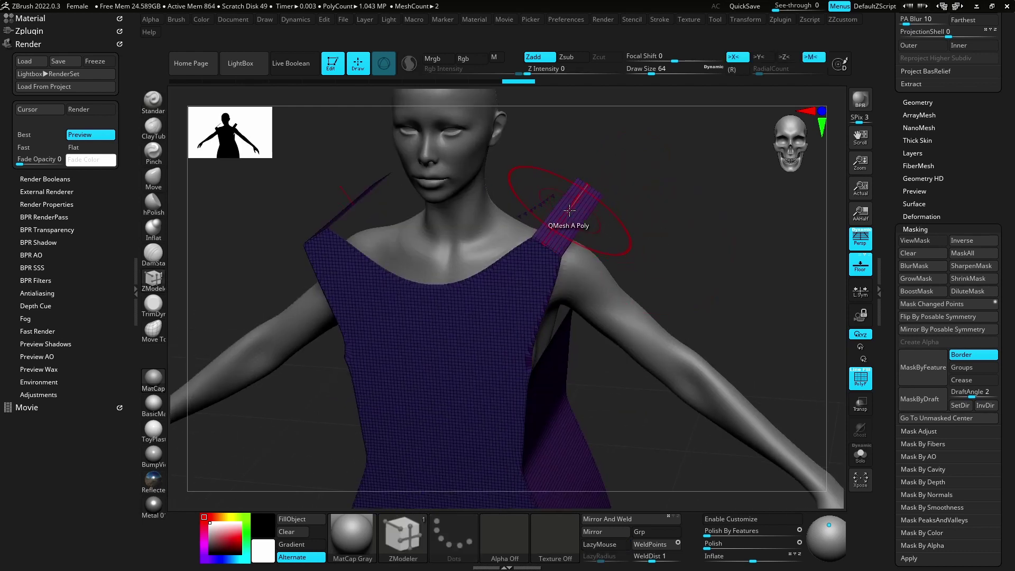
key("space")
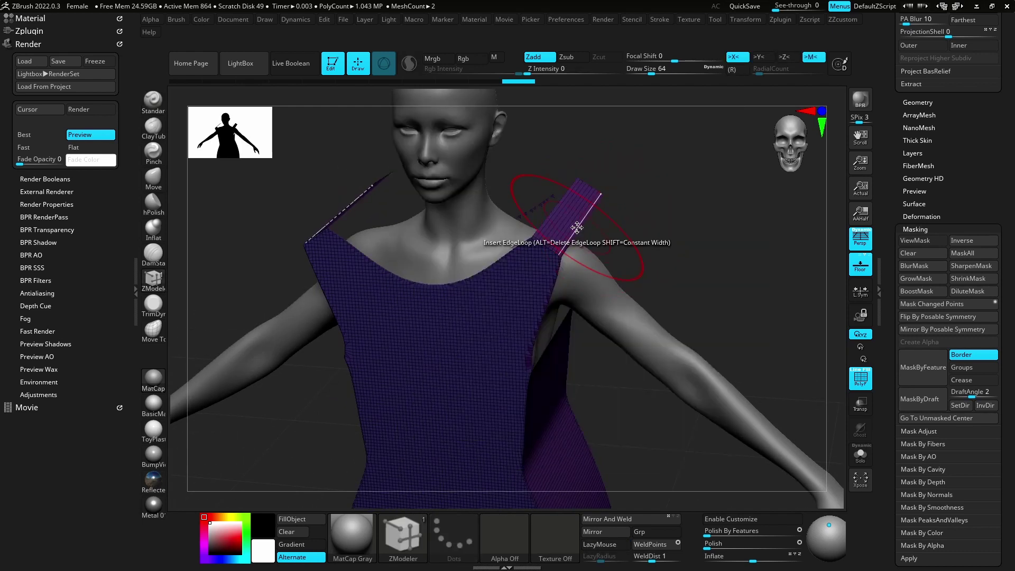
key("space")
left_click(461, 357)
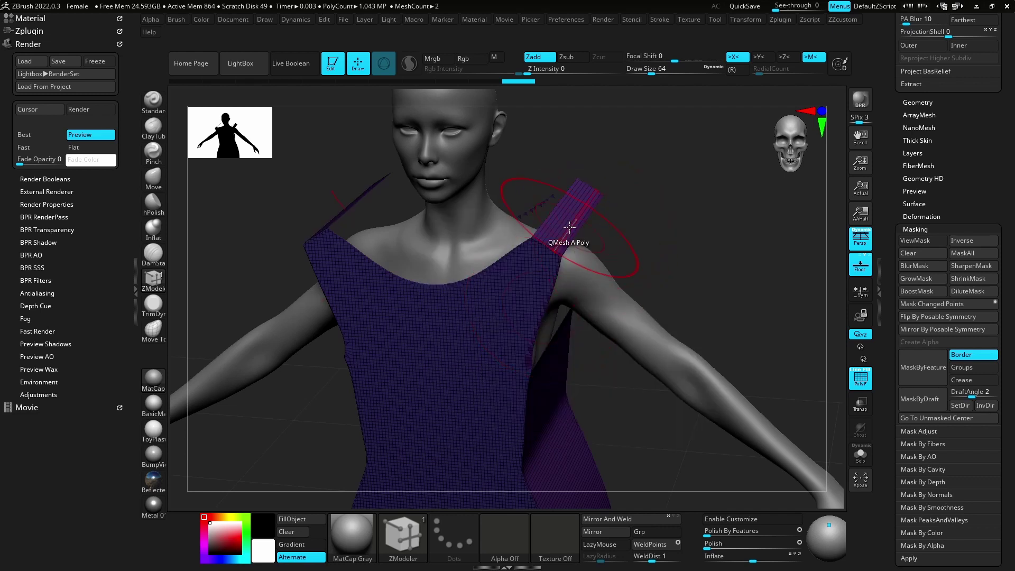
Insert multiple edge loops along the shoulder strap and across the side panel
left_click(560, 206)
mouse_move(560, 206)
left_mouse_down()
mouse_move(549, 191)
mouse_move(489, 311)
left_mouse_up()
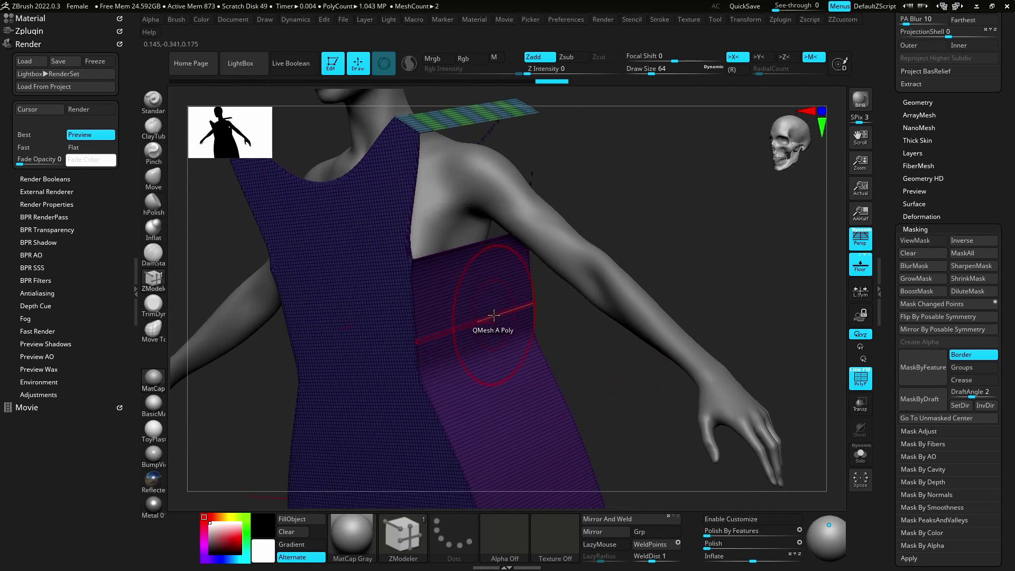
left_click_drag(494, 315, 484, 286)
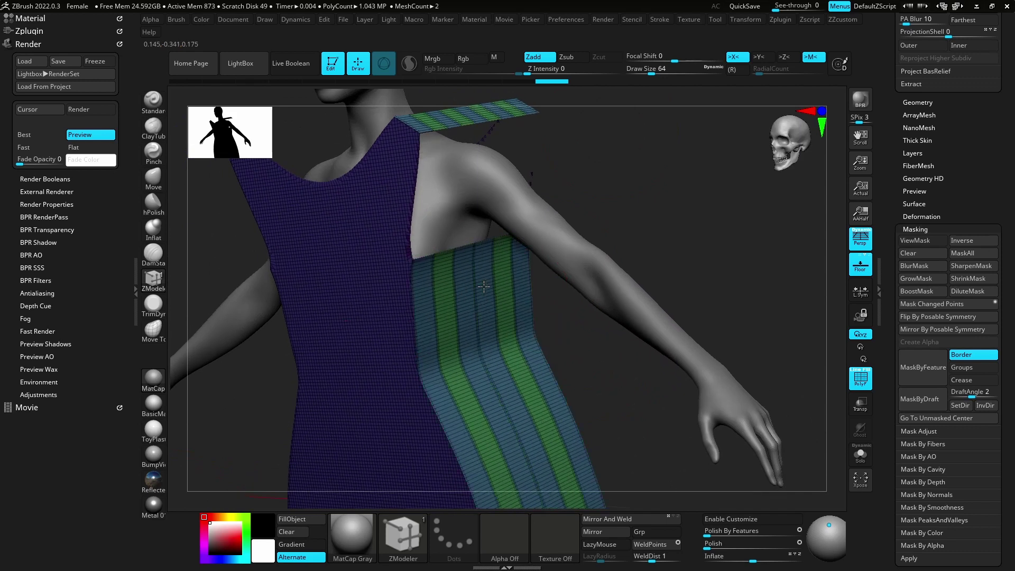
mouse_move(483, 285)
left_mouse_down("shift")
mouse_move(619, 220)
mouse_move(544, 220)
left_mouse_up("shift")
key("b")
key("m")
key("v")
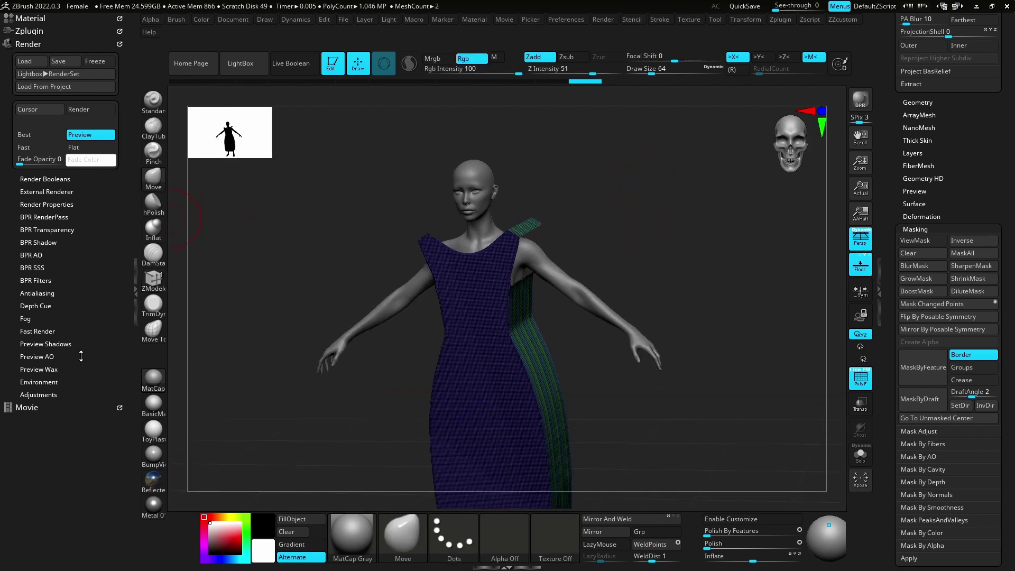
Dock the Dynamics panel, disable gravity, enable contraction, and set cloth firmness to 3
left_click(51, 43)
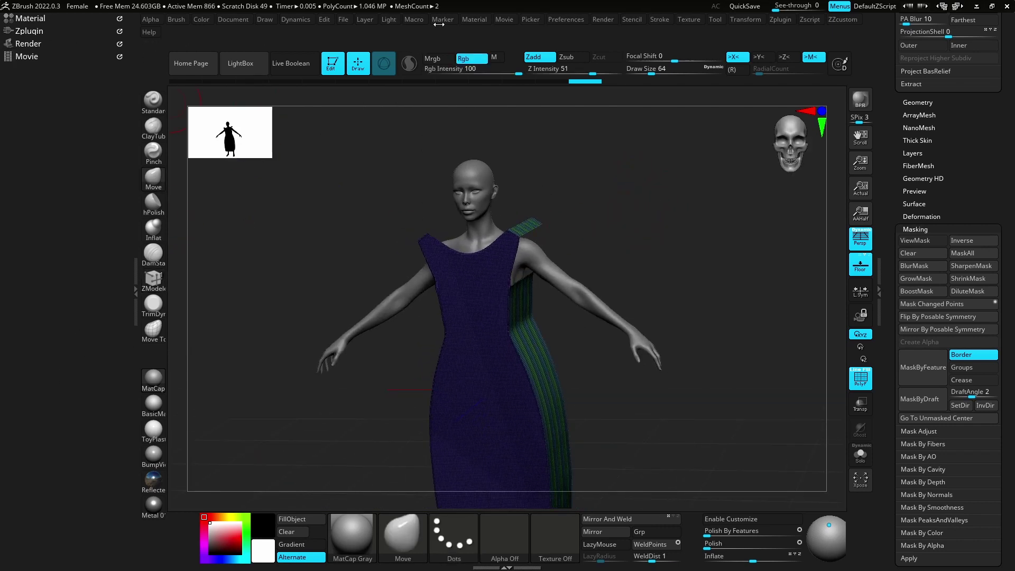
left_click(296, 20)
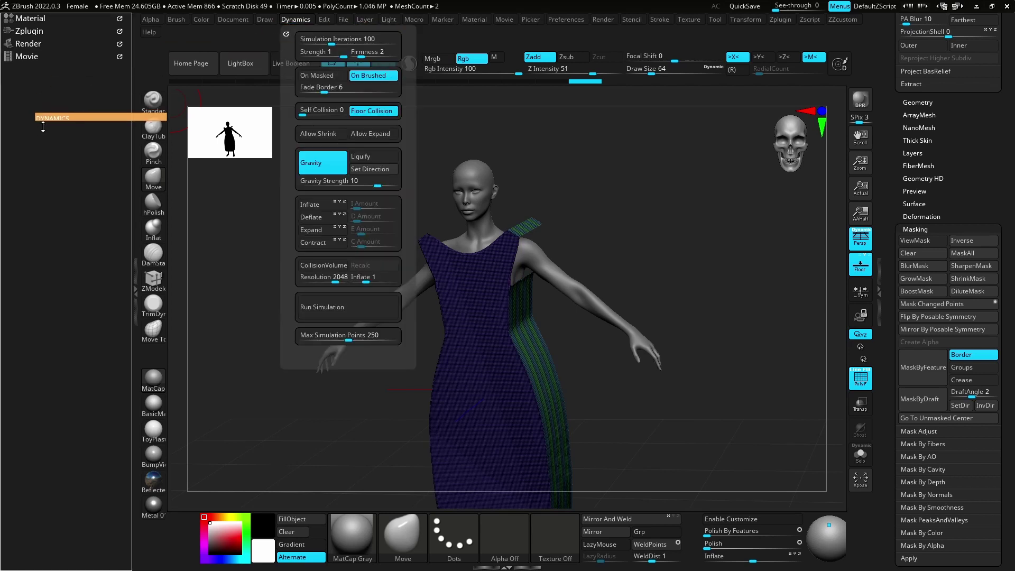
left_click_drag(286, 33, 41, 115)
left_click(39, 204)
left_click(55, 289)
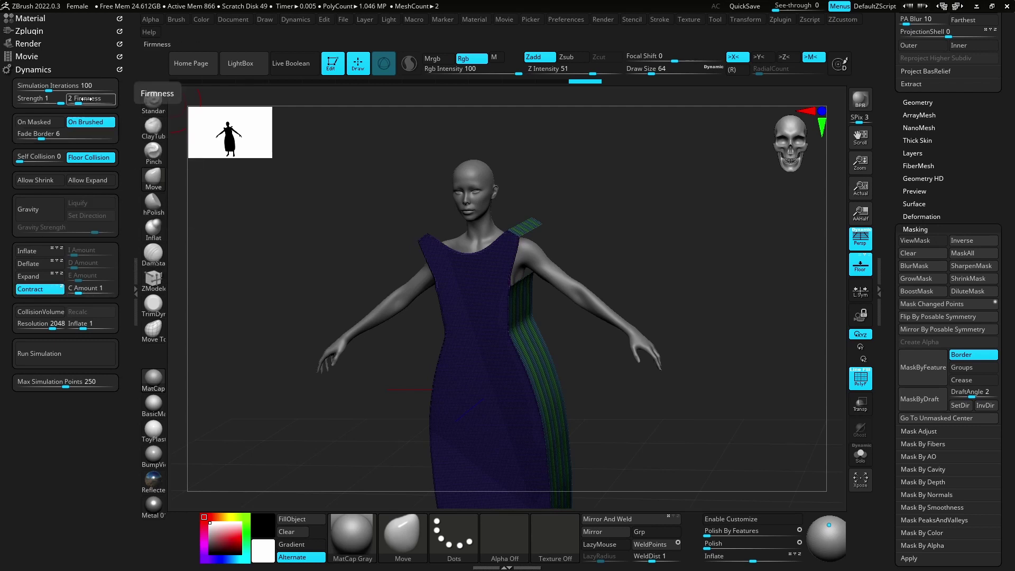
left_click_drag(81, 101, 86, 101)
Test-run the cloth simulation on the dress and inspect the result
left_click(74, 354)
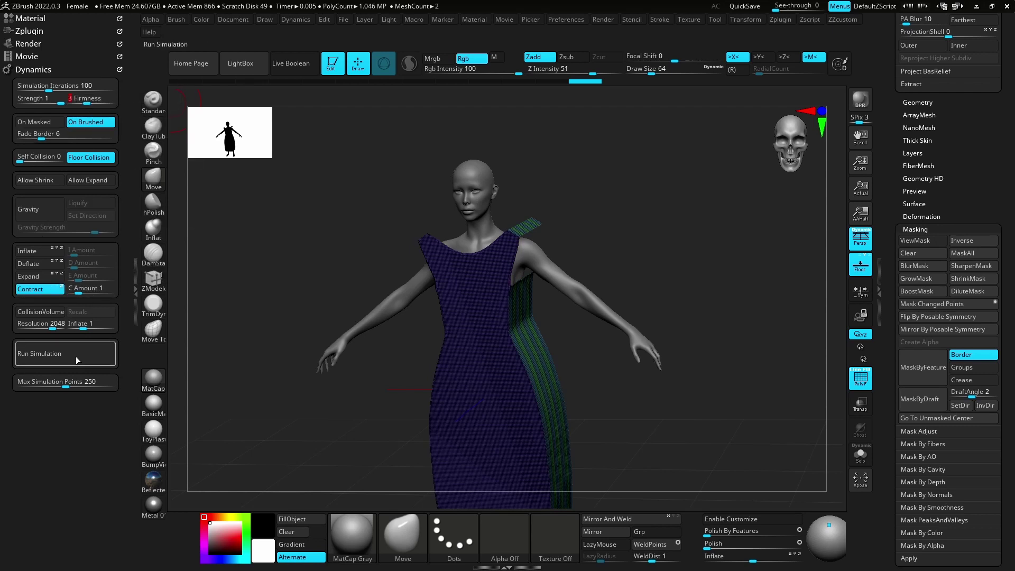
mouse_move(283, 227)
left_mouse_down()
mouse_move(309, 264)
mouse_move(310, 339)
left_mouse_up()
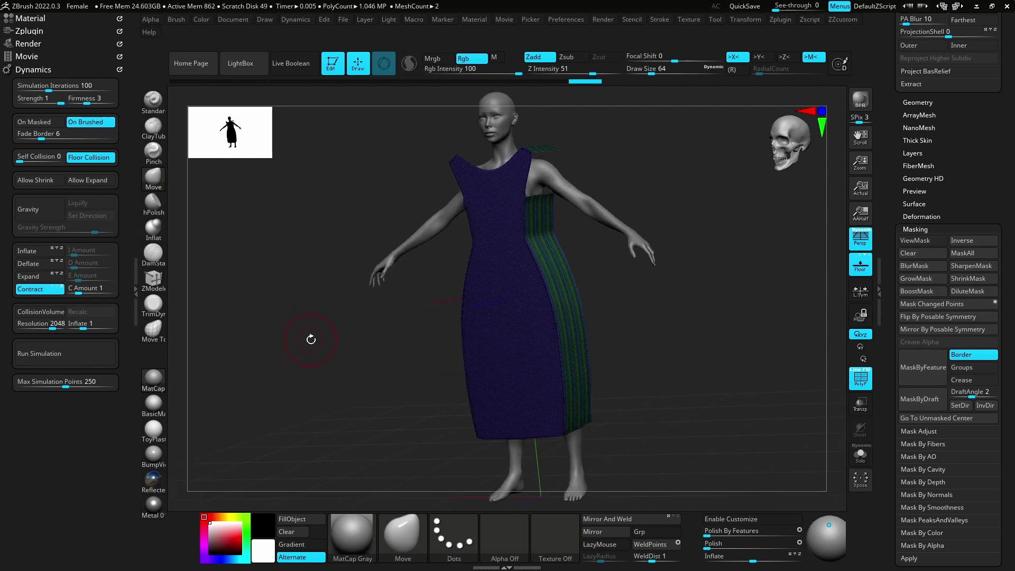
mouse_move(331, 377)
left_mouse_down()
mouse_move(311, 353)
mouse_move(254, 351)
mouse_move(335, 369)
mouse_move(340, 383)
mouse_move(336, 368)
left_mouse_up()
key("ctrl+shift+r")
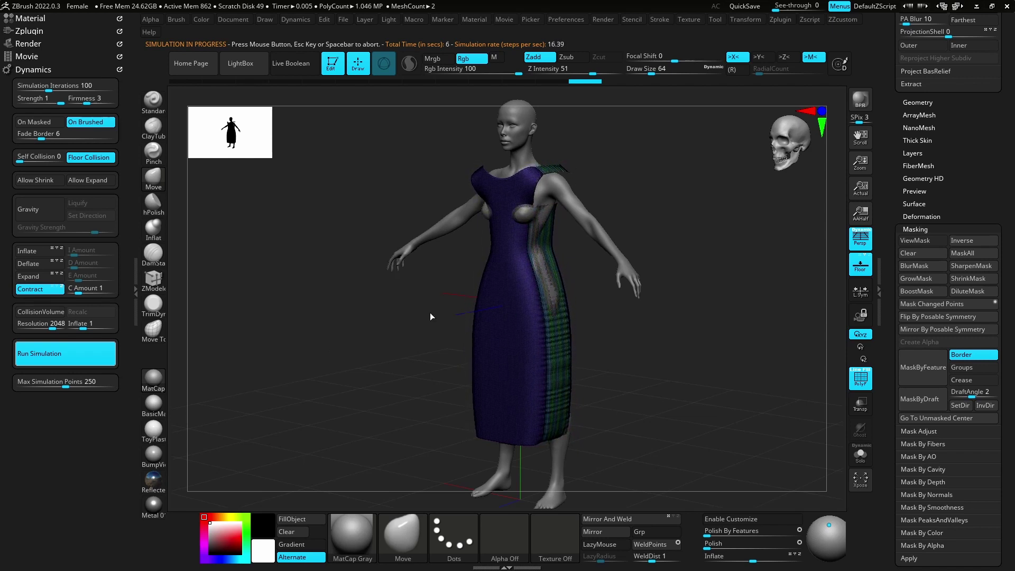
Reset the dress to its undraped shape and enable an inflated collision volume
left_click(66, 353)
key("ctrl+z")
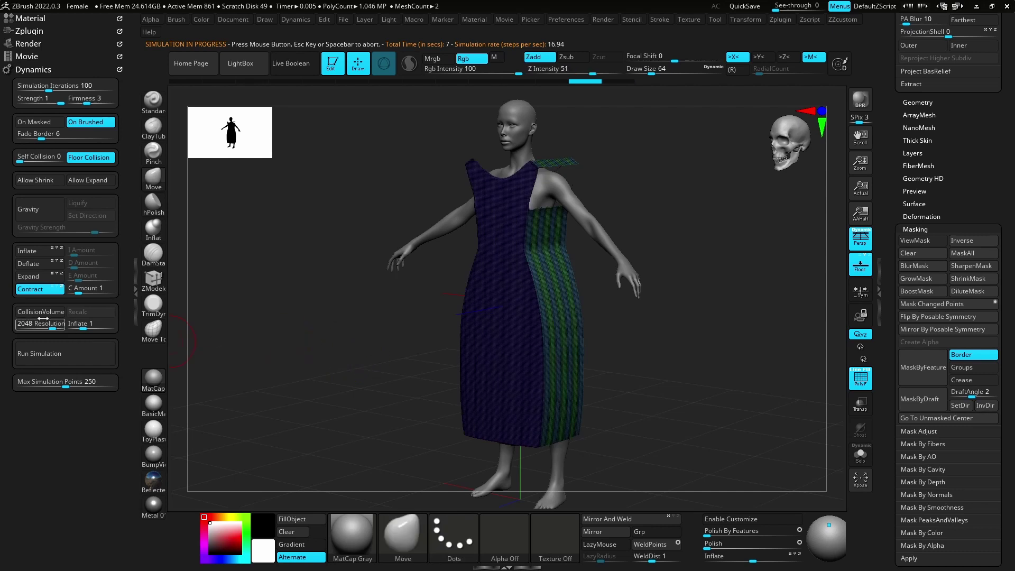
left_click(96, 352)
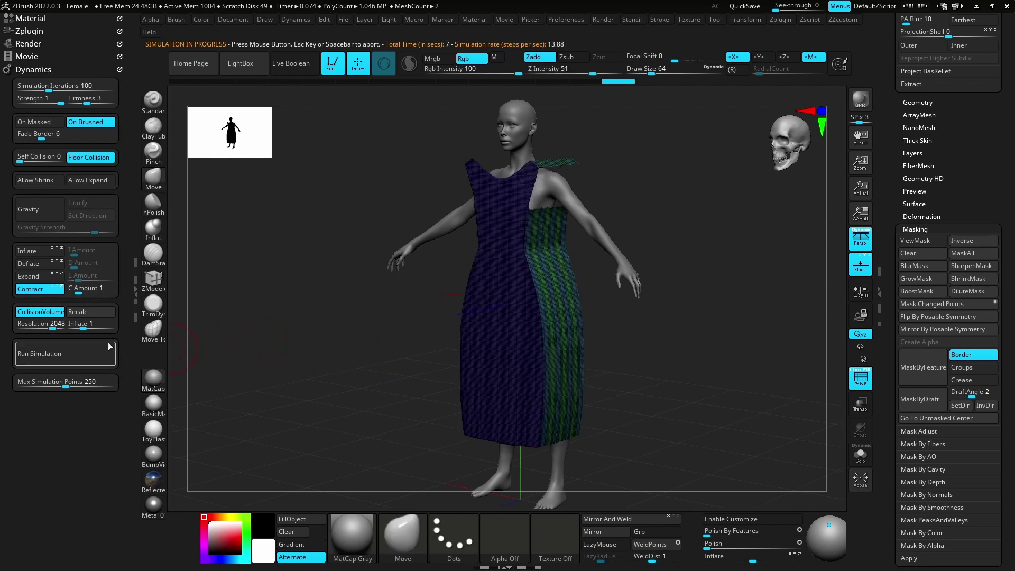
mouse_move(82, 325)
left_mouse_down()
mouse_move(64, 326)
mouse_move(75, 326)
left_mouse_up()
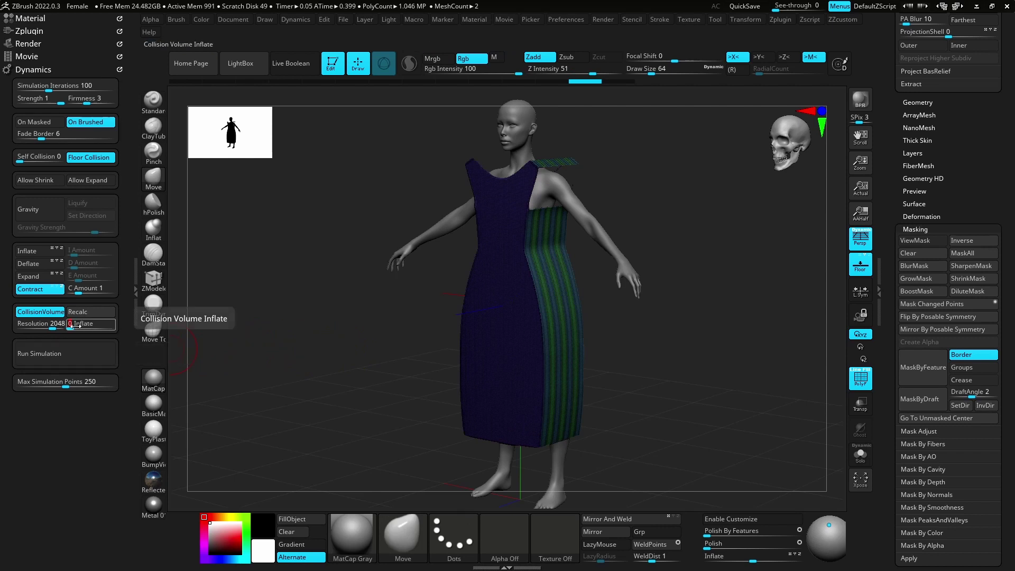
Run the cloth simulation until the dress settles, then inspect the torso fit from several angles
left_click(89, 355)
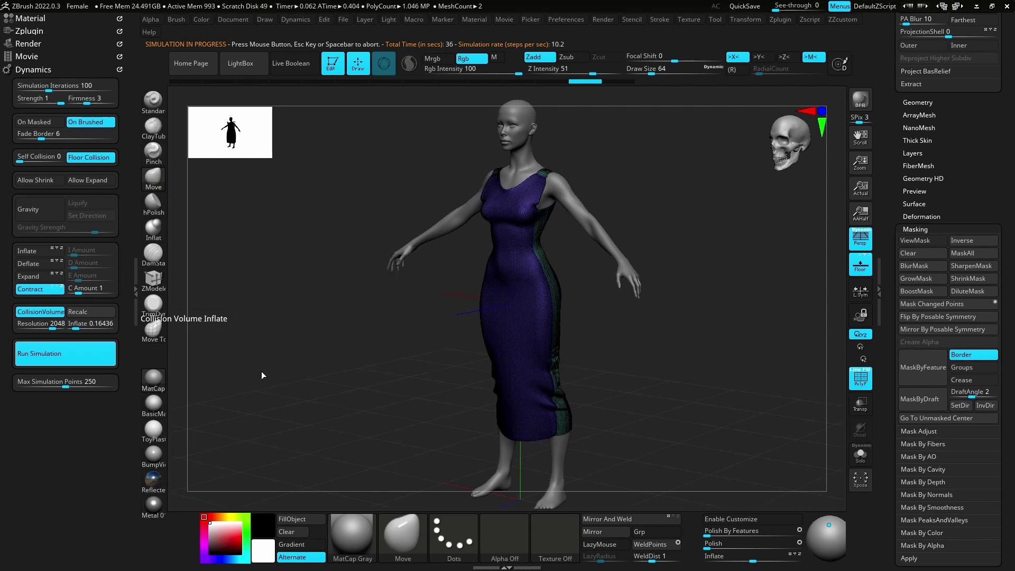
left_click_drag(323, 391, 442, 345)
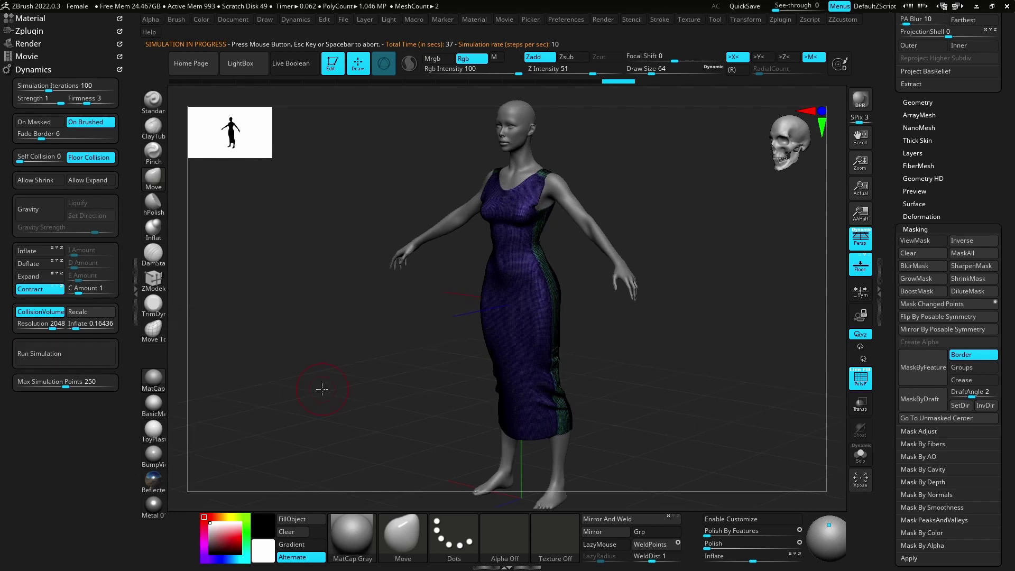
scroll(606, 236, "up", 3)
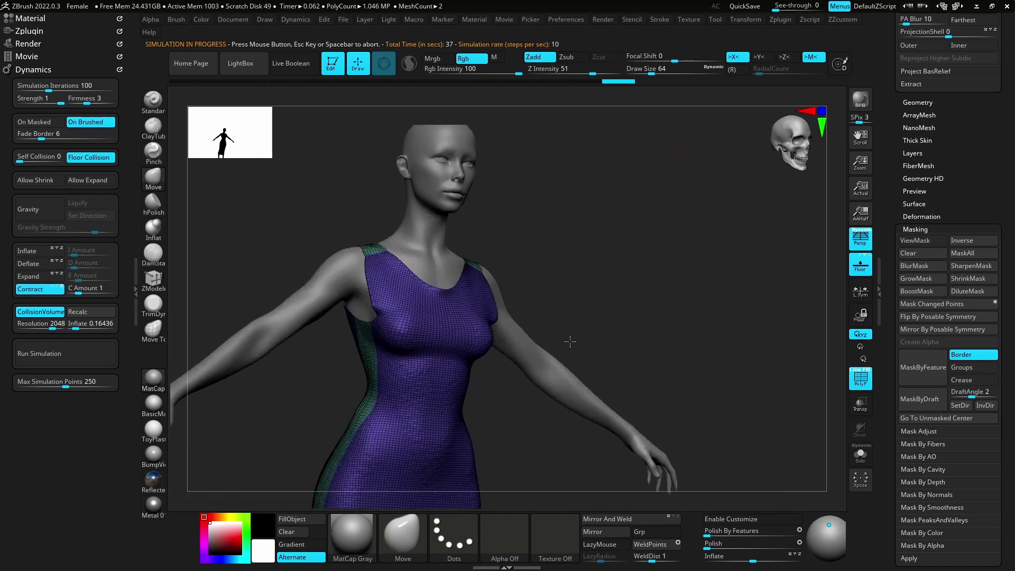
scroll(687, 248, "up", 3)
scroll(742, 255, "up", 2)
mouse_move(742, 255)
left_mouse_down()
mouse_move(742, 271)
mouse_move(712, 279)
left_mouse_up()
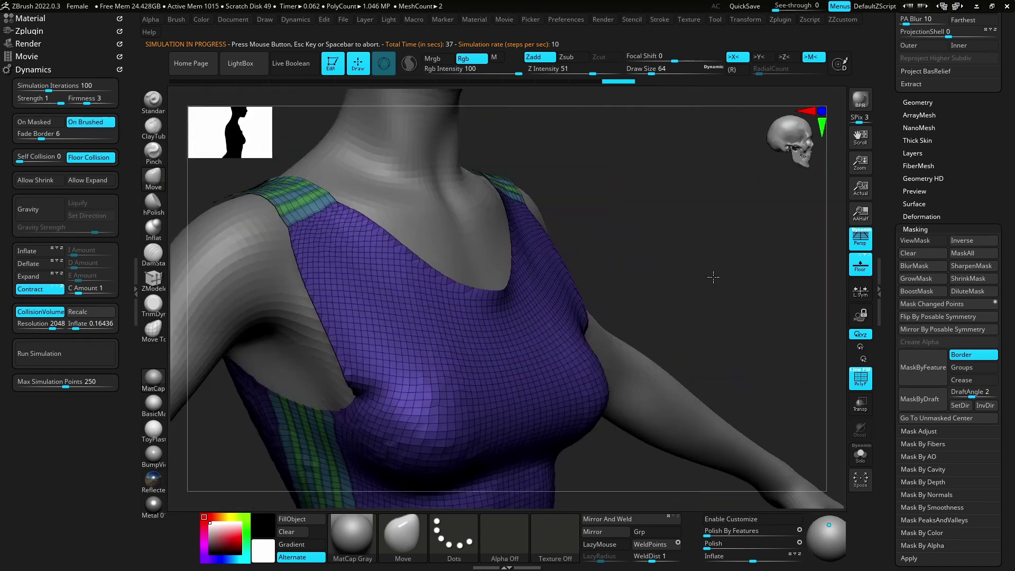
scroll(707, 274, "down", 2)
scroll(636, 240, "down", 2)
left_click_drag(636, 240, 691, 252, "shift")
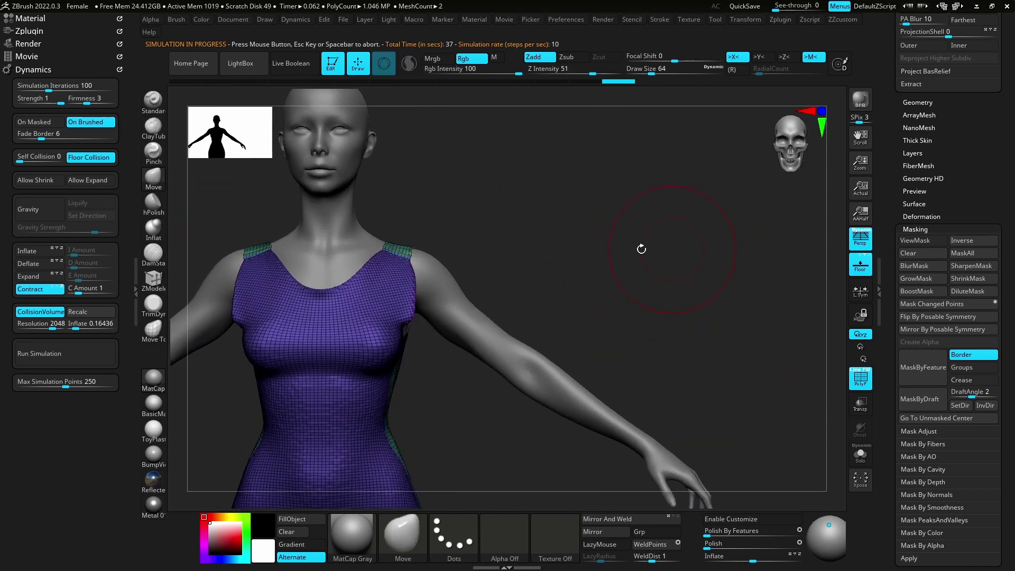
left_click_drag(902, 191, 901, 370)
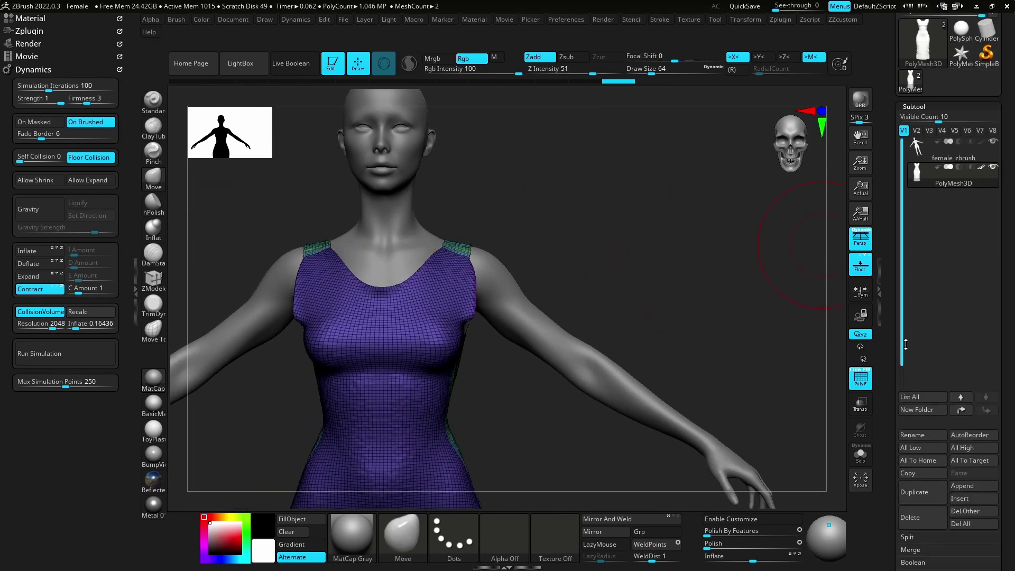
ZRemesh the dress subtool with Half target and AdaptiveSize lowered to 10
key("ctrl")
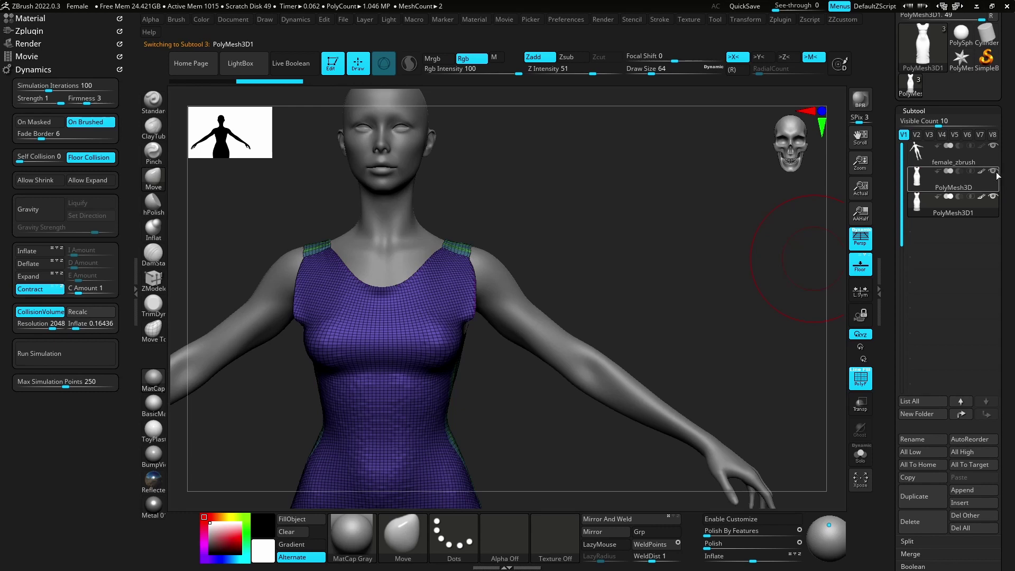
scroll(555, 259, "up", 2)
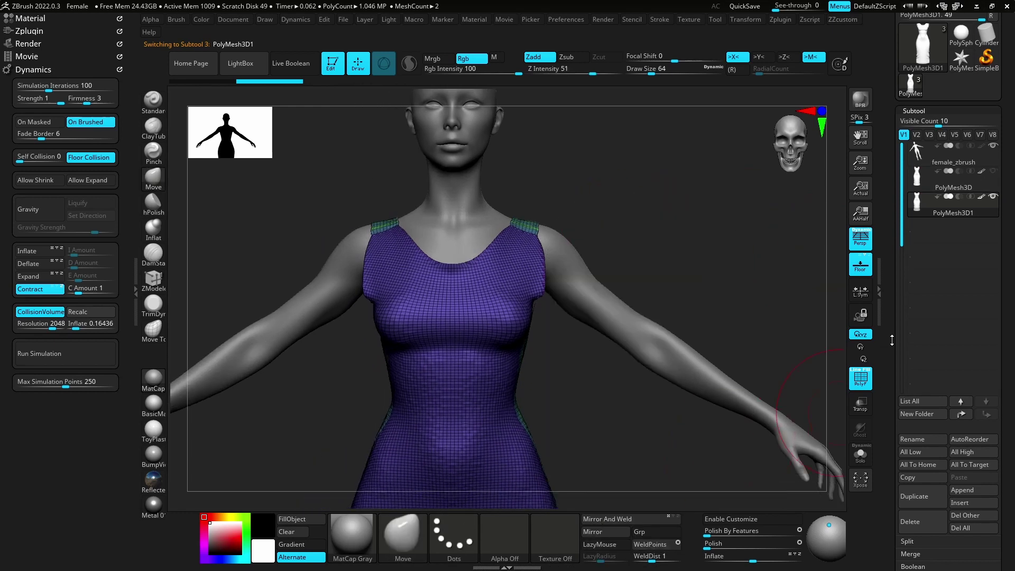
scroll(892, 340, "down", 3)
scroll(892, 338, "down", 3)
scroll(891, 333, "down", 2)
scroll(890, 327, "down", 3)
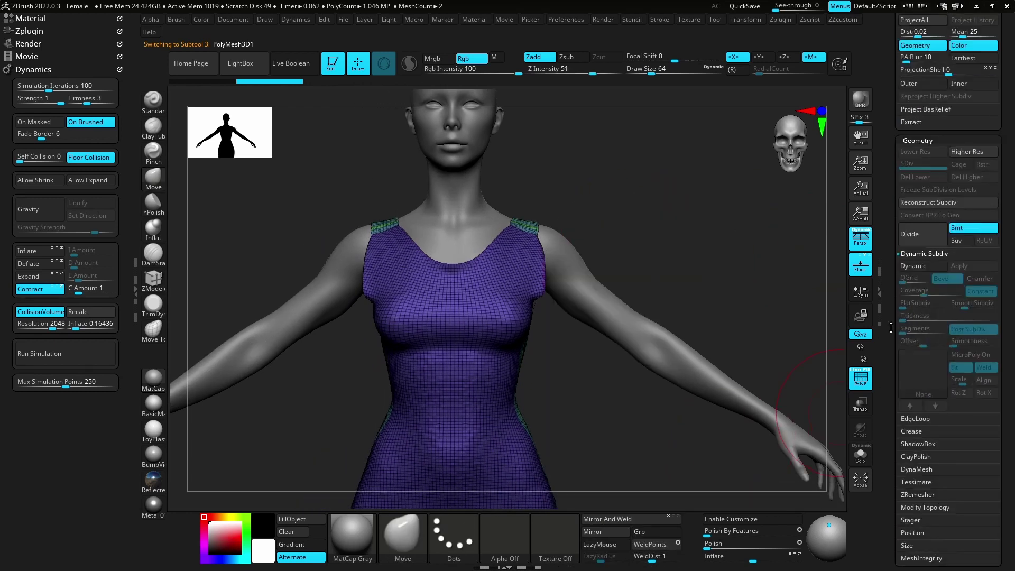
scroll(891, 327, "down", 3)
scroll(893, 333, "down", 2)
left_click(919, 385)
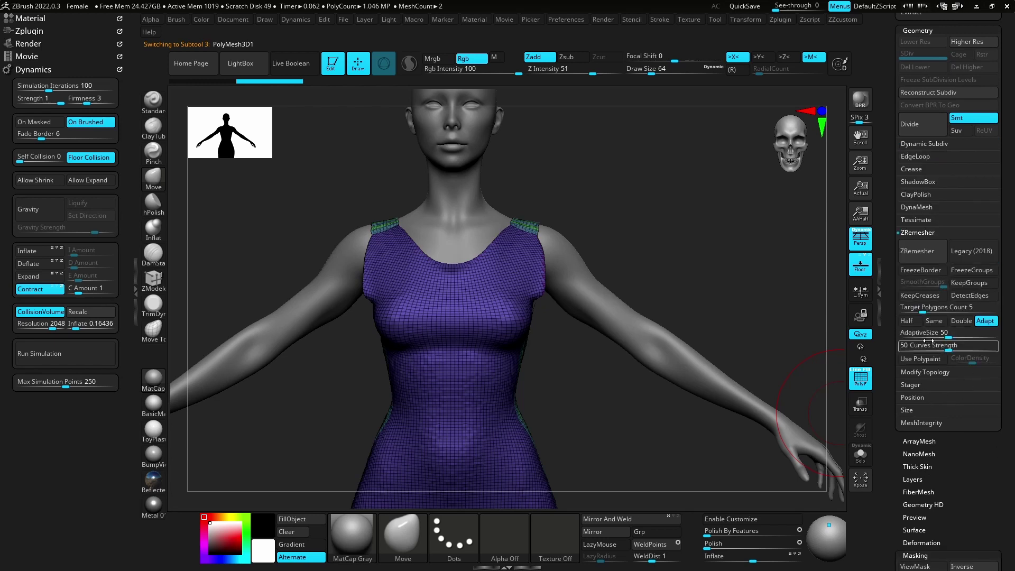
left_click(906, 320)
left_click_drag(925, 333, 910, 336)
left_click(916, 250)
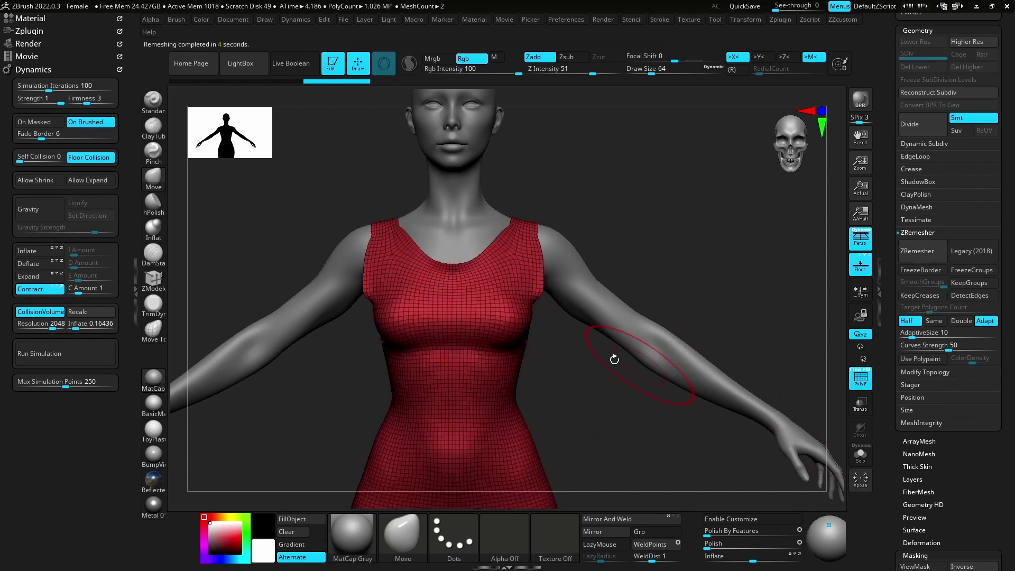
Polish the dress by features, ZRemesh again at Same density, and regroup it
left_click_drag(748, 531, 755, 533)
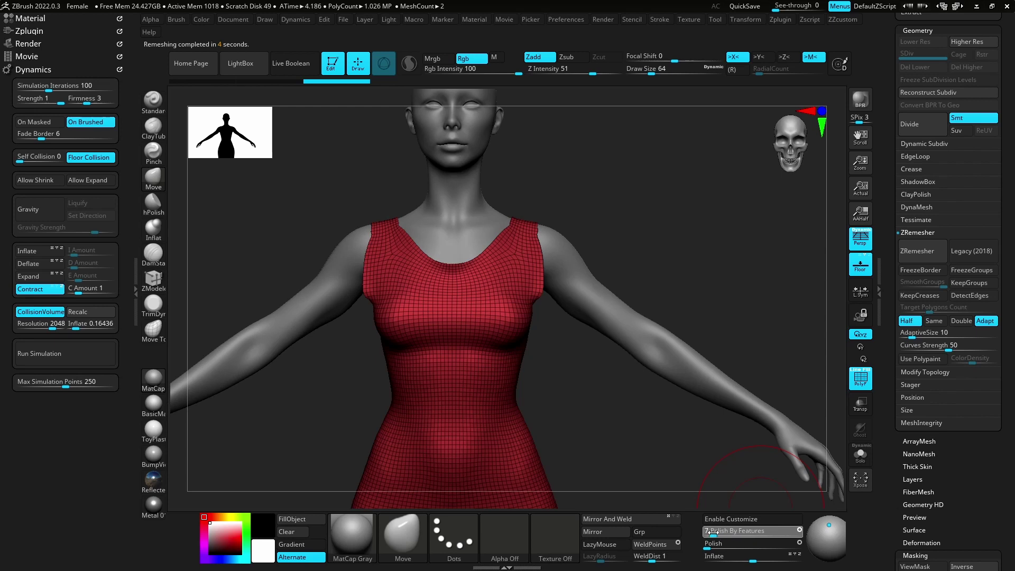
left_click(713, 533)
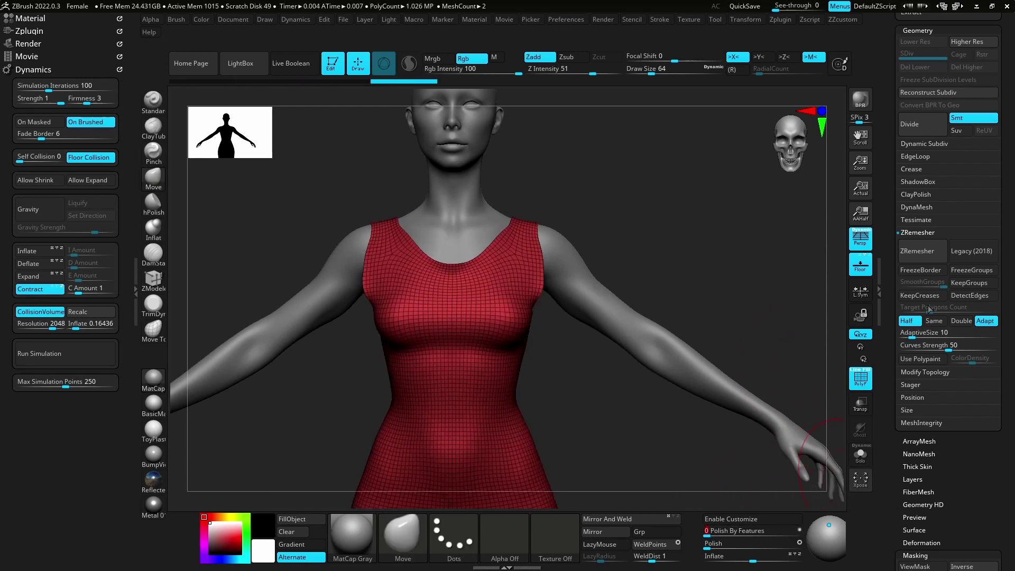
left_click(915, 250)
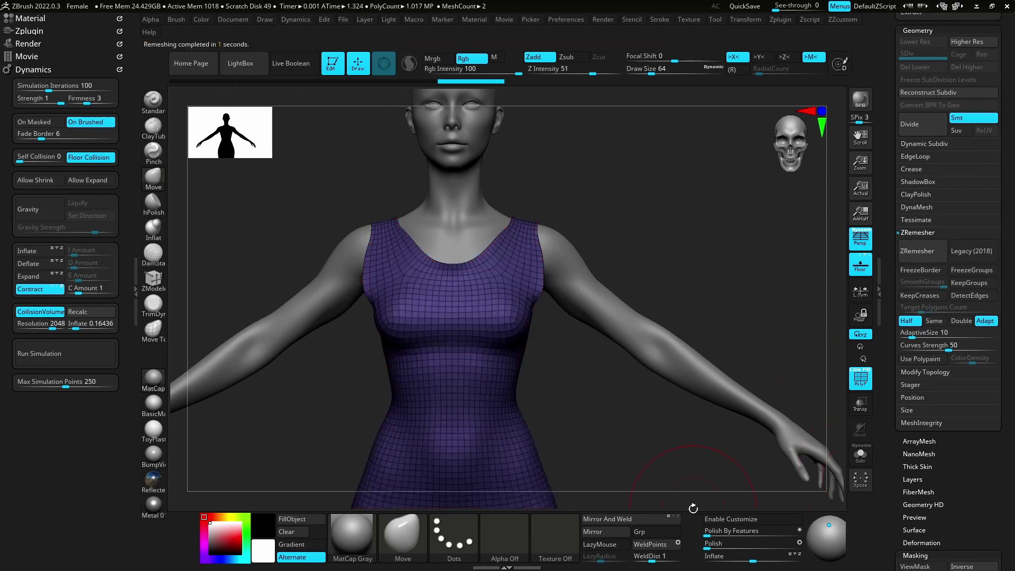
left_click(934, 321)
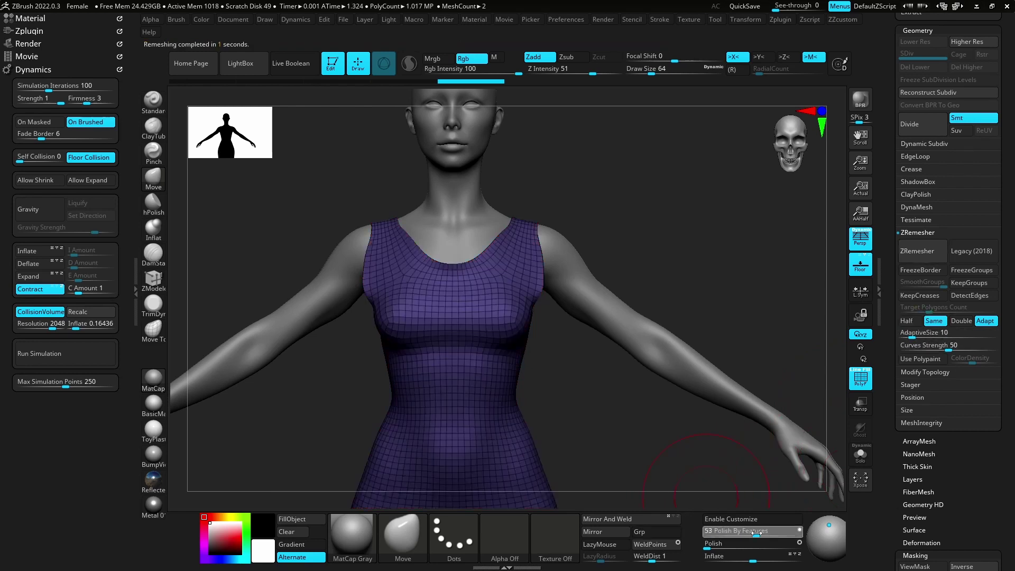
left_click(915, 251)
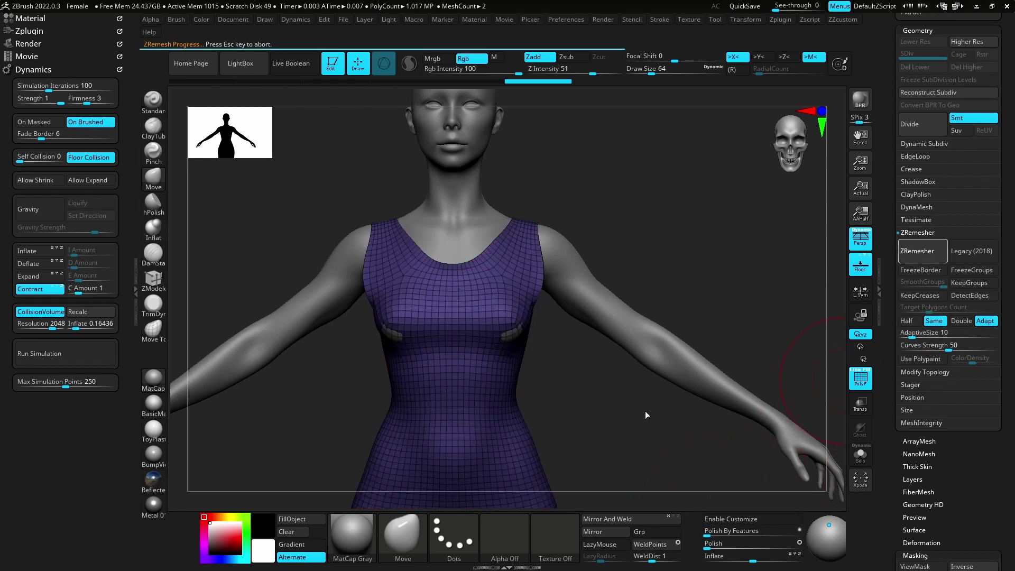
mouse_move(628, 426)
left_mouse_down()
mouse_move(605, 430)
mouse_move(582, 380)
left_mouse_up()
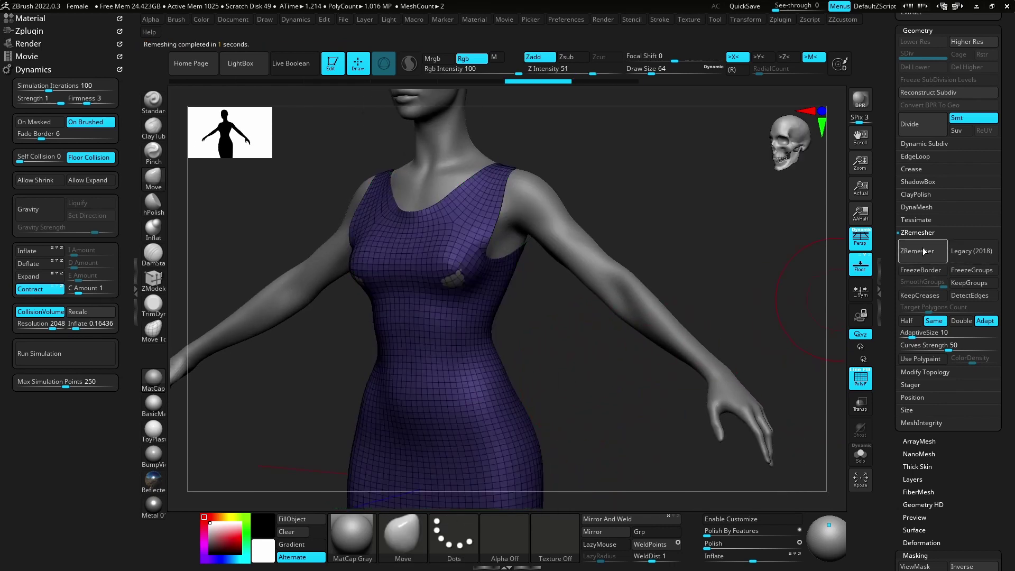
key("ctrl+w")
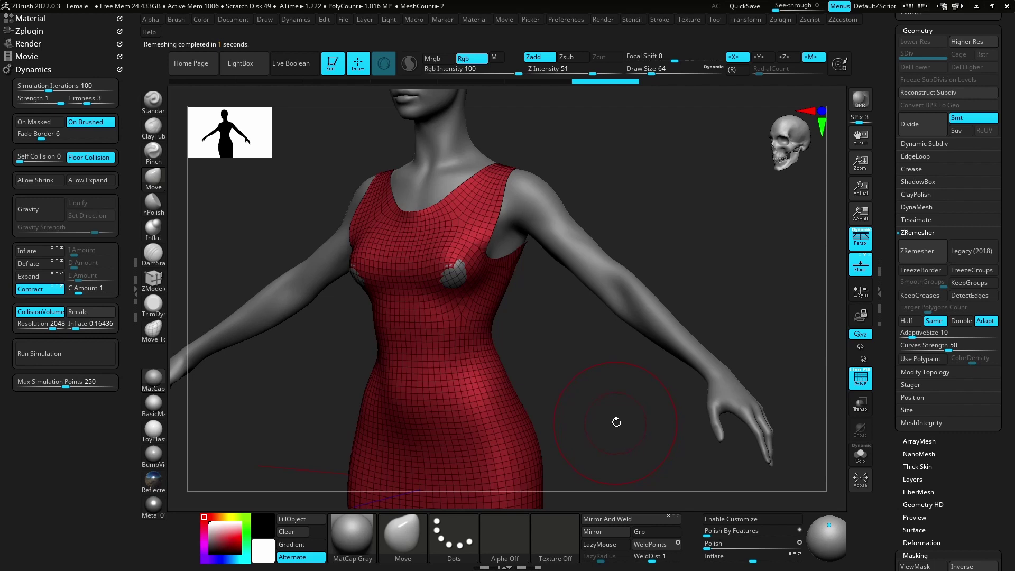
Re-simulate the remeshed dress and check its drape from side and front views
left_click_drag(616, 421, 602, 423)
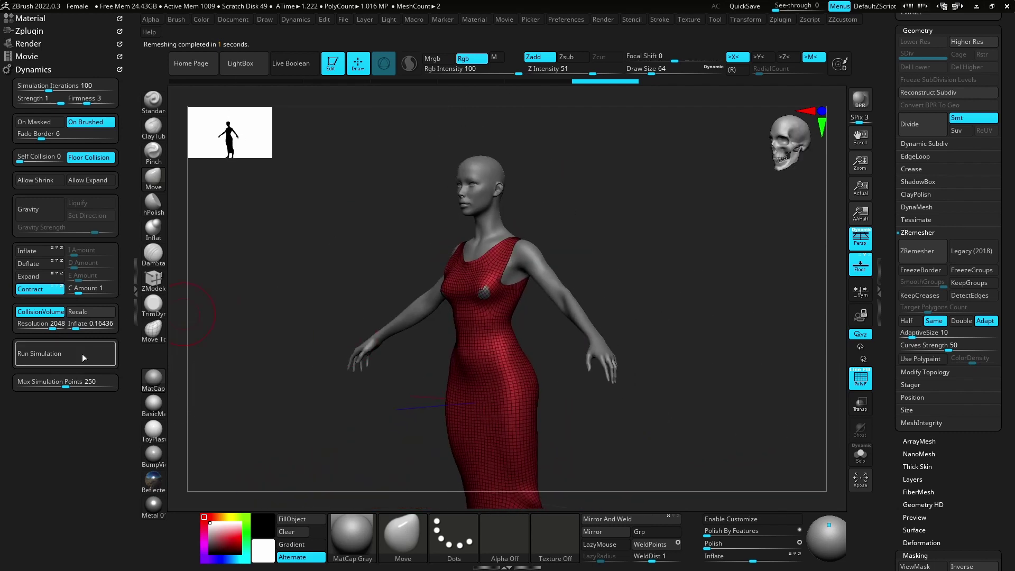
left_click(83, 358)
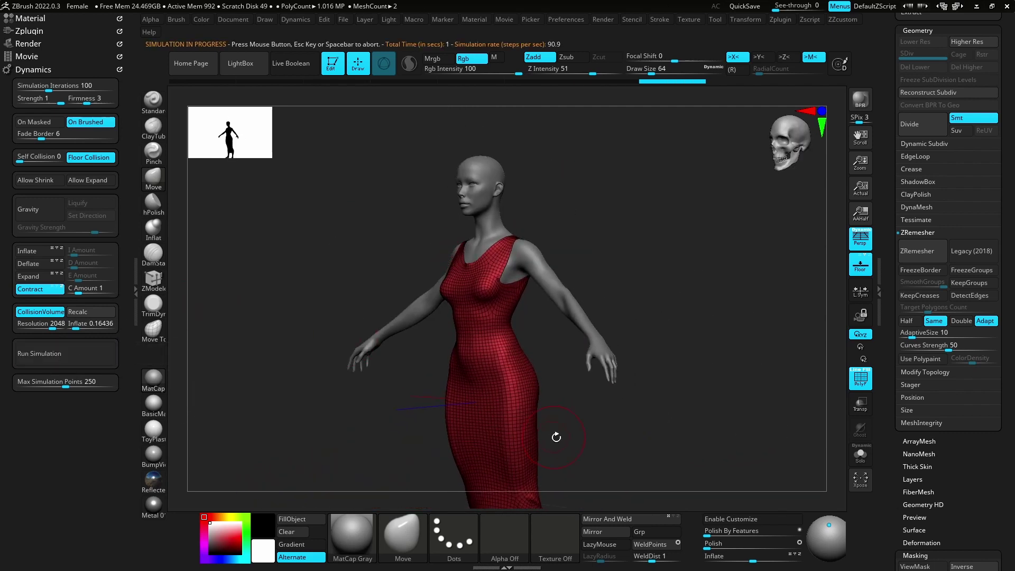
mouse_move(555, 431)
left_mouse_down()
mouse_move(680, 340)
mouse_move(777, 351)
mouse_move(670, 356)
mouse_move(655, 397)
left_mouse_up()
scroll(652, 431, "up", 3)
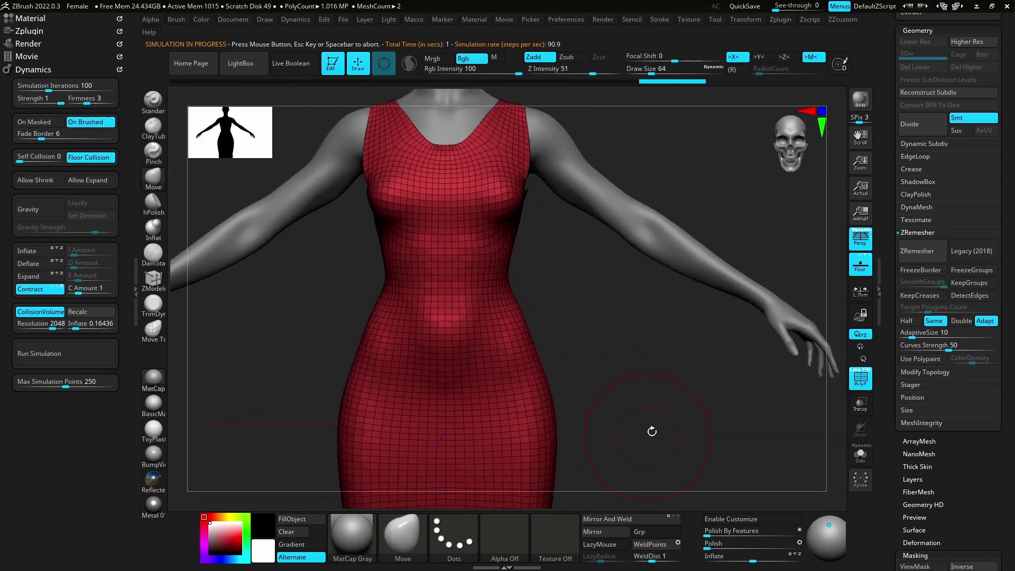
mouse_move(702, 512)
left_mouse_down("shift")
mouse_move(600, 383)
mouse_move(670, 343)
left_mouse_up("shift")
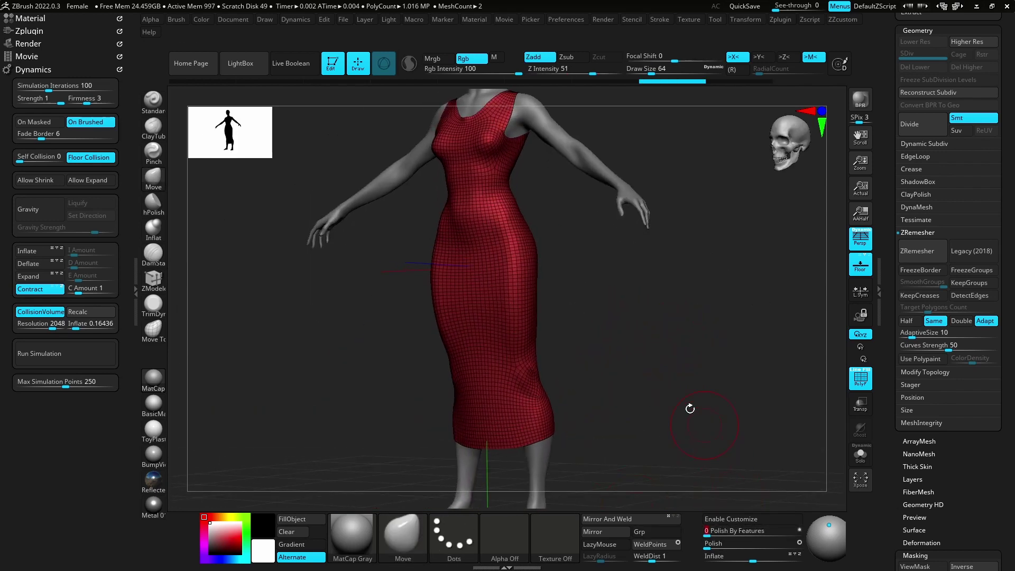
left_click_drag(690, 408, 707, 460, "shift")
Pull new folds into the dress at the right hip with the ClothPull brush
key("b")
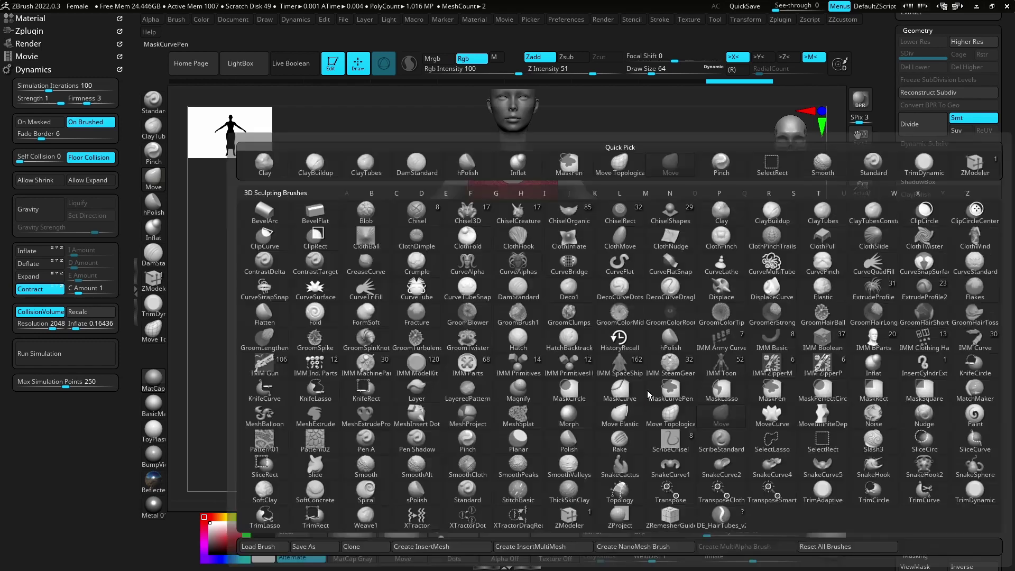
key("c")
key("w")
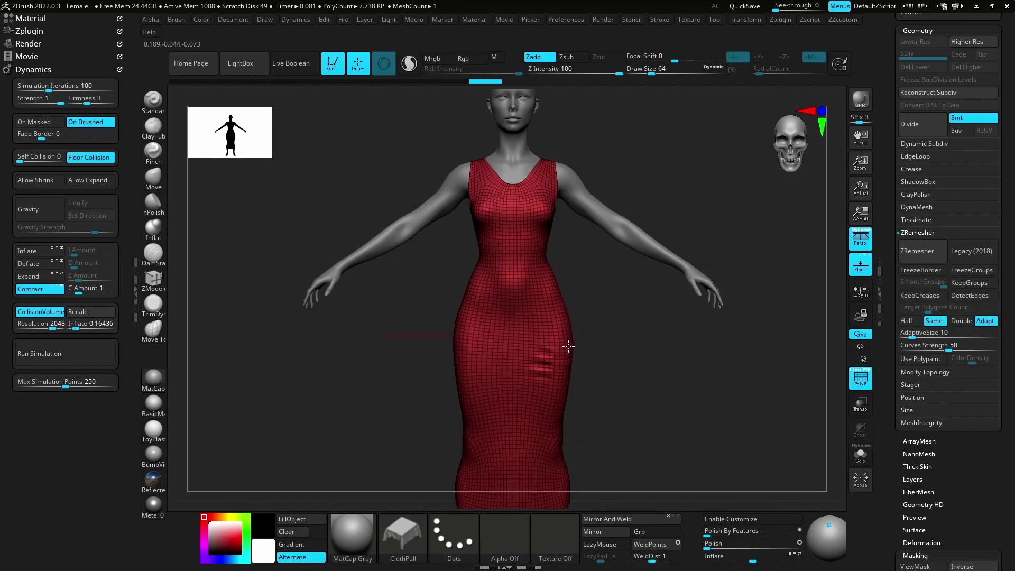
left_click_drag(553, 364, 566, 316)
Pull folds and dents into the dress waist, checking from rear, front and side views
mouse_move(643, 348)
left_mouse_down()
mouse_move(560, 335)
mouse_move(631, 278)
left_mouse_up()
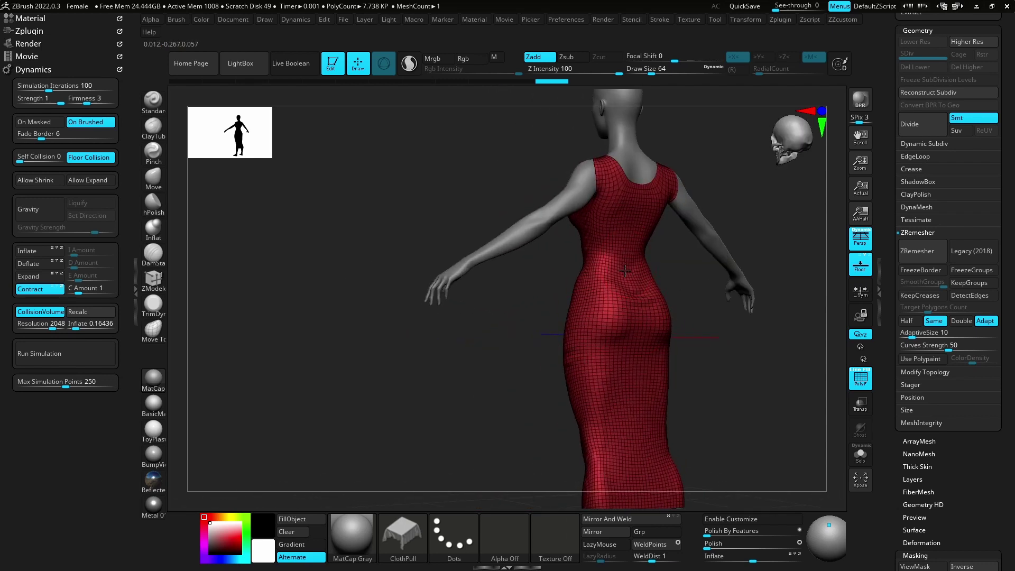
right_click_drag(624, 270, 640, 267)
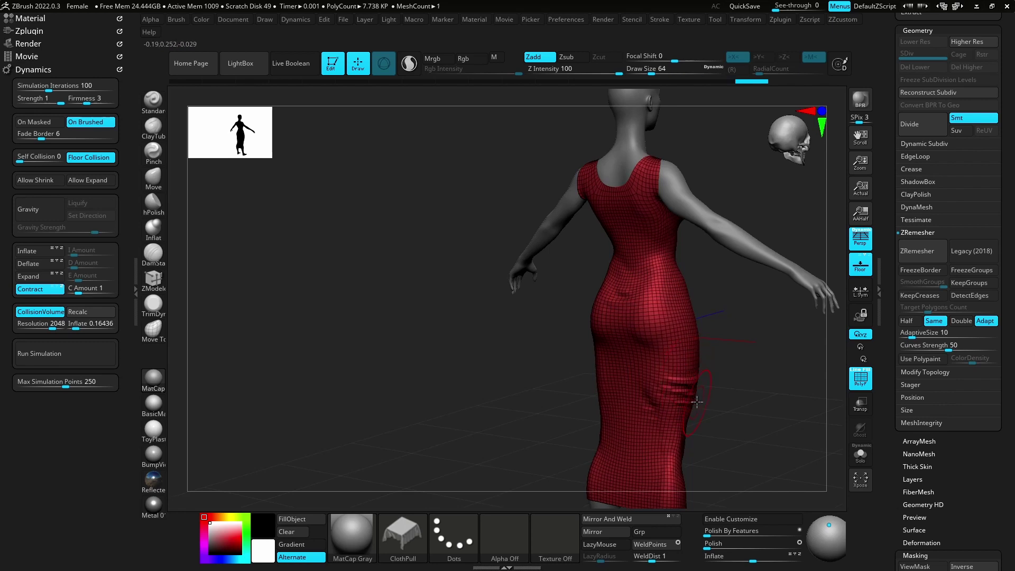
mouse_move(688, 431)
right_mouse_down()
mouse_move(650, 423)
mouse_move(708, 403)
right_mouse_up()
left_click_drag(724, 333, 732, 315)
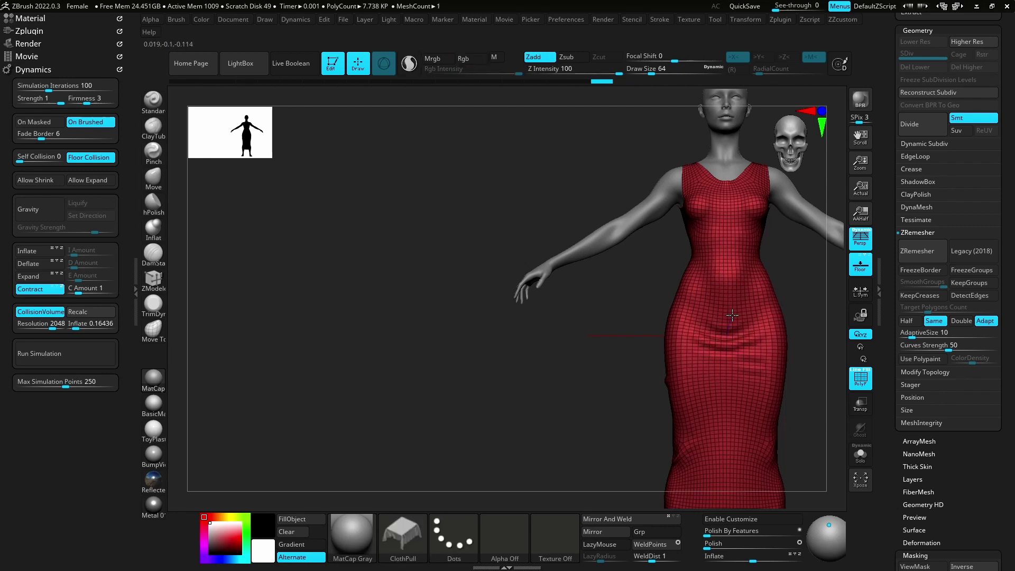
mouse_move(815, 347)
right_mouse_down()
mouse_move(793, 384)
mouse_move(707, 368)
mouse_move(702, 275)
right_mouse_up()
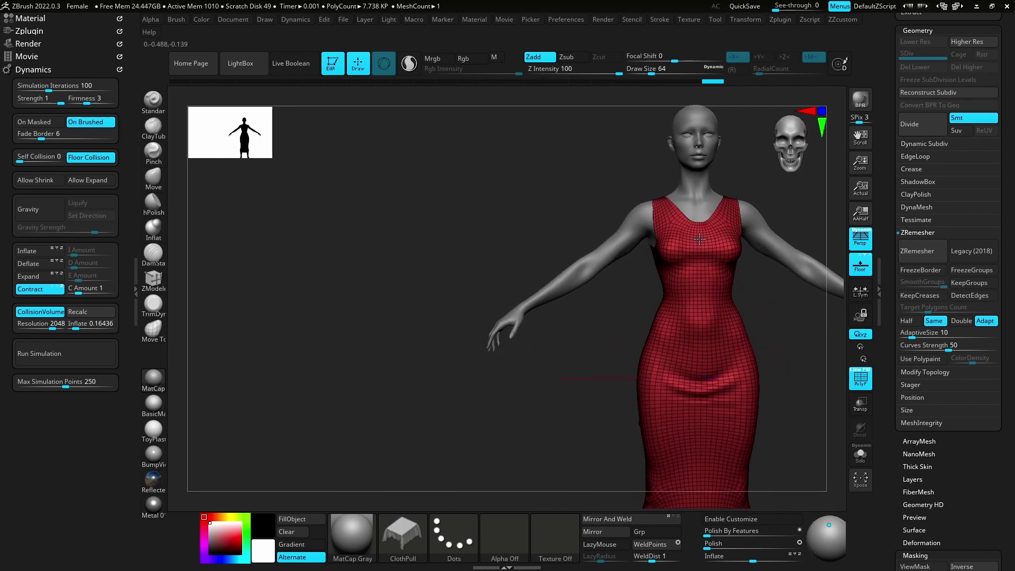
right_click_drag(797, 334, 786, 347)
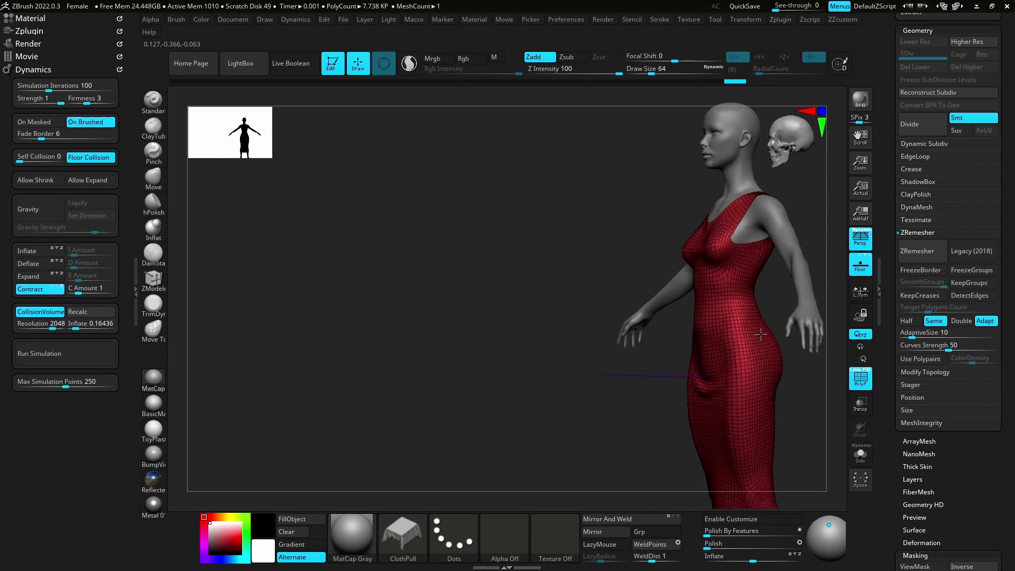
Subdivide the dress through the Dynamic Subdiv prompt and turn off PolyFrame
key("d")
left_click(559, 182)
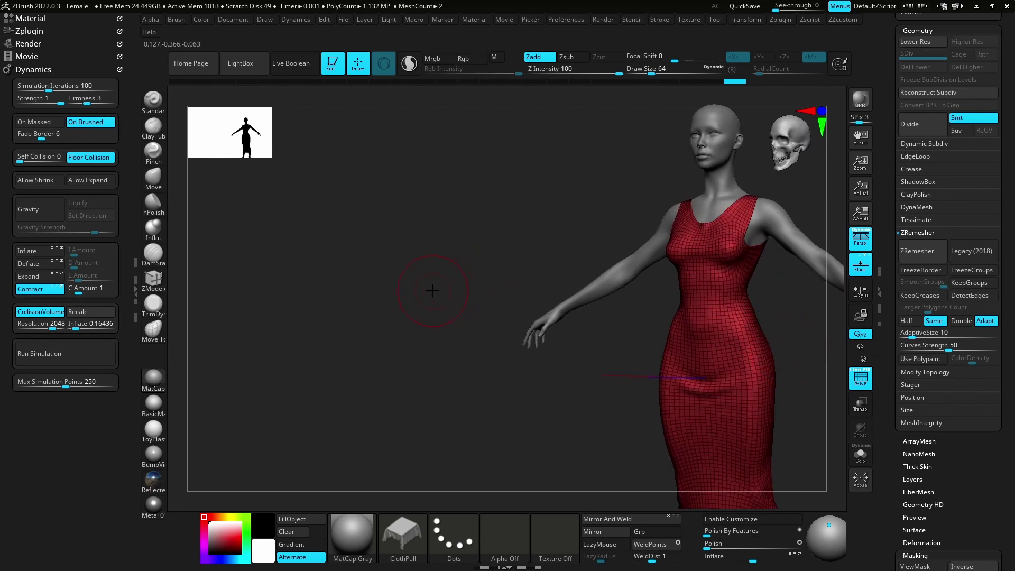
key("shift+f")
mouse_move(420, 294)
right_mouse_down()
mouse_move(396, 276)
mouse_move(360, 276)
right_mouse_up()
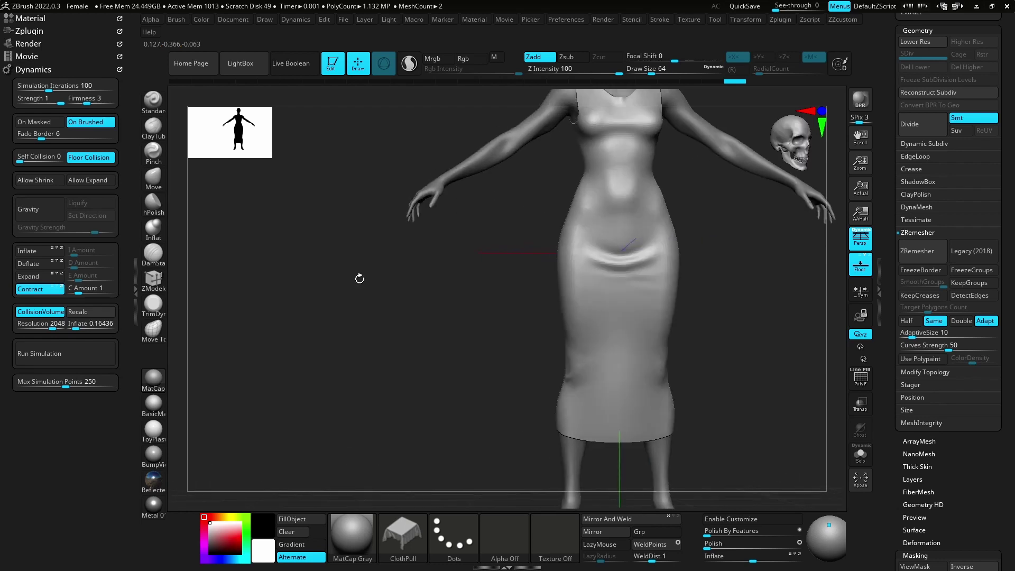
Deepen a fold across the belly and drag softer folds down the thighs
left_click_drag(622, 314, 659, 275)
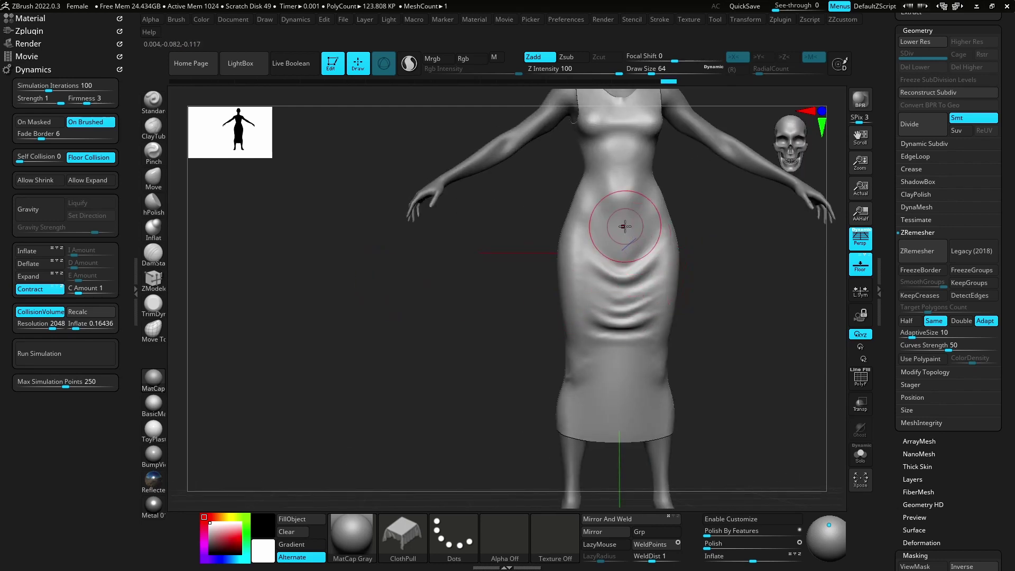
right_click_drag(623, 238, 747, 345)
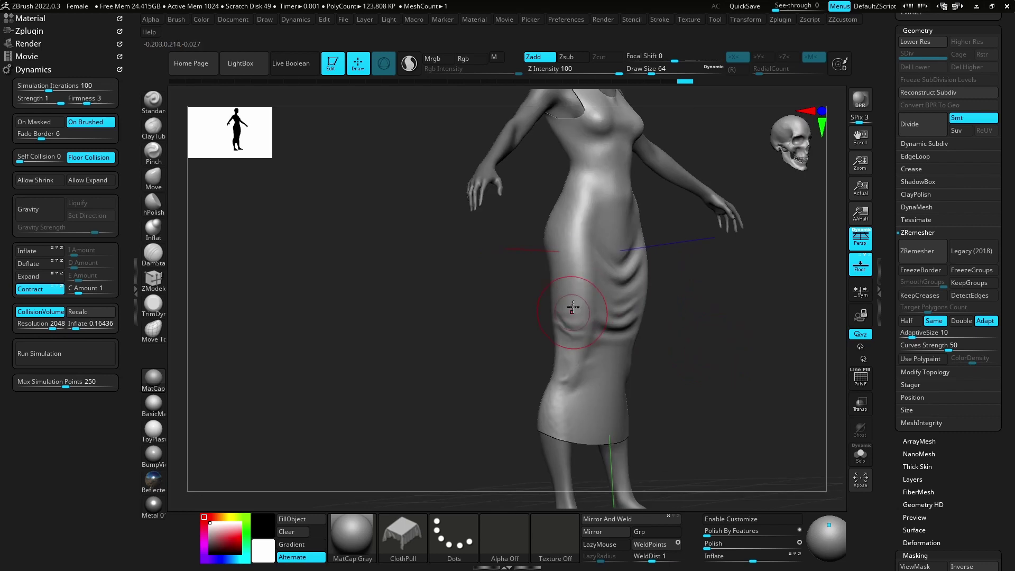
left_click_drag(568, 332, 564, 367)
mouse_move(575, 294)
right_mouse_down()
mouse_move(715, 350)
mouse_move(762, 426)
right_mouse_up()
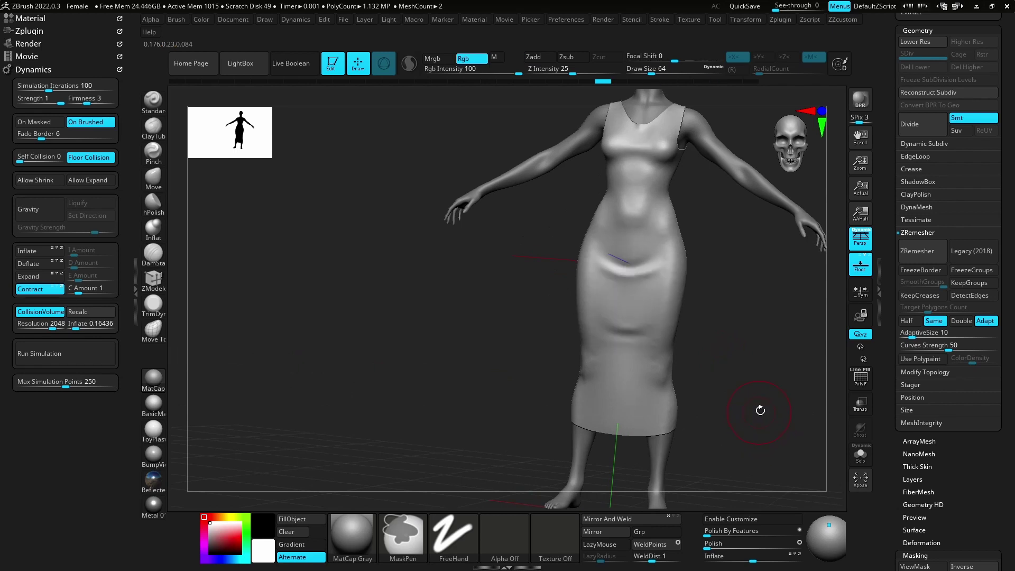
Step the dress between lowest and highest subdivision levels and reframe the figure
key("shift+d")
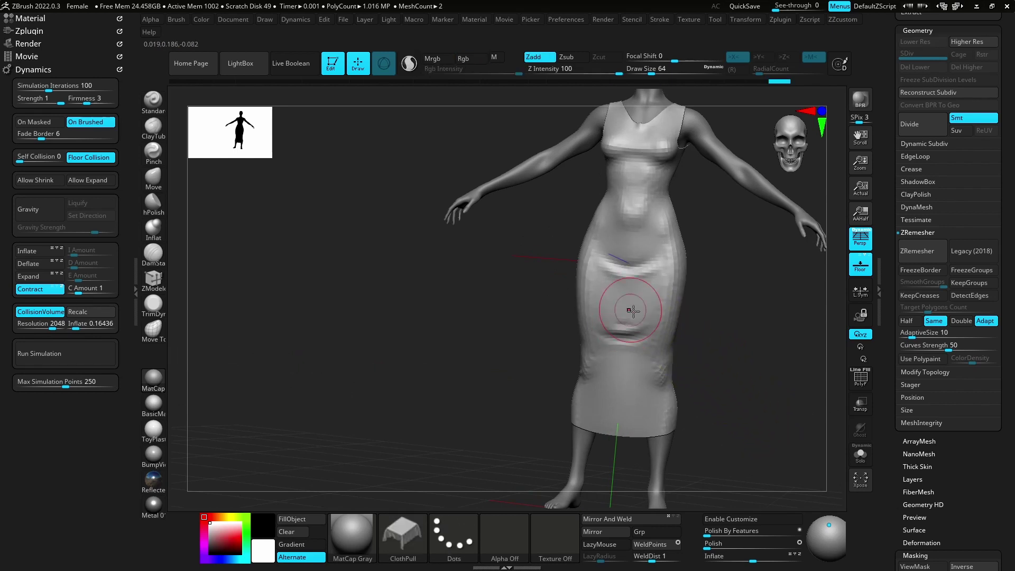
key("d")
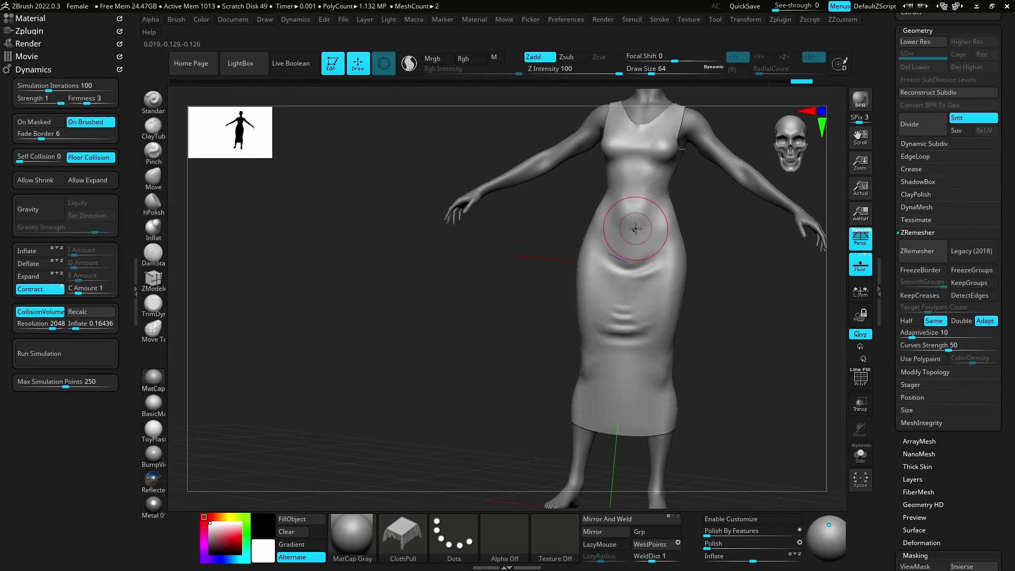
mouse_move(635, 228)
right_mouse_down()
mouse_move(626, 240)
mouse_move(636, 313)
right_mouse_up()
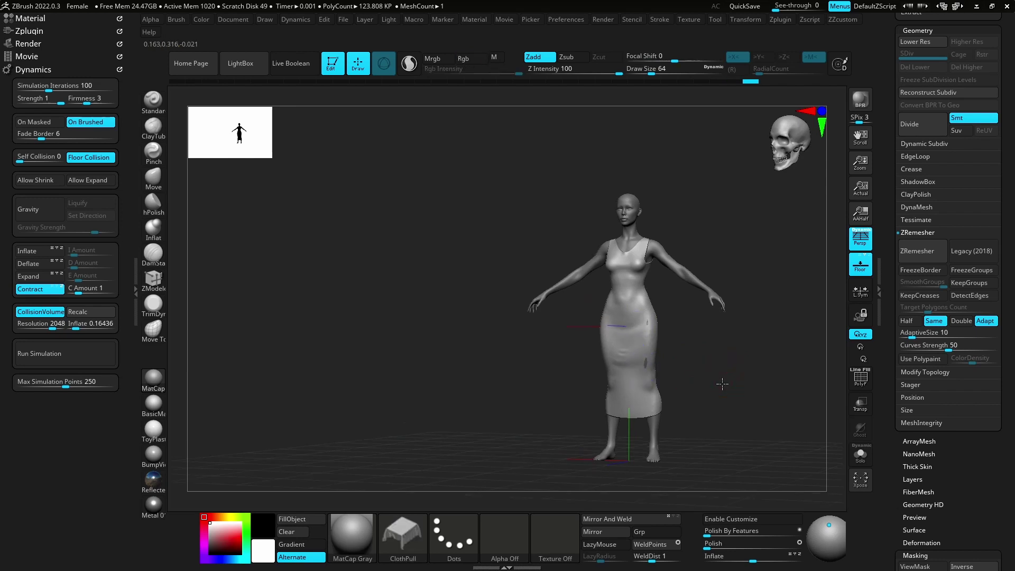
mouse_move(635, 346)
right_mouse_down("ctrl")
mouse_move(747, 370)
mouse_move(791, 366)
mouse_move(693, 266)
mouse_move(698, 248)
right_mouse_up("ctrl")
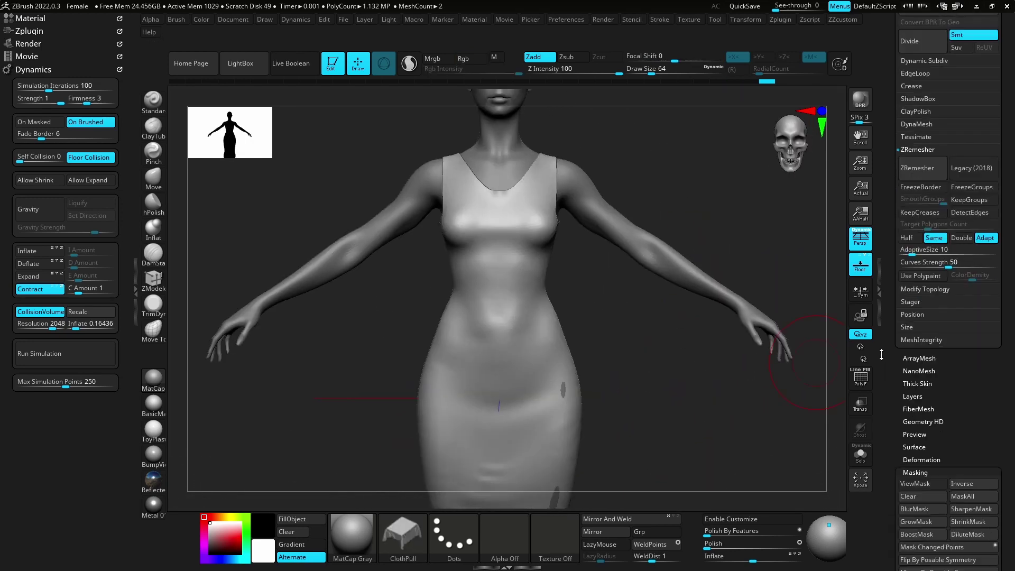
Apply the dress's Dynamic Subdiv to bake it into four real subdivision levels
scroll(876, 284, "down", 10)
scroll(878, 288, "up", 3)
scroll(880, 322, "up", 3)
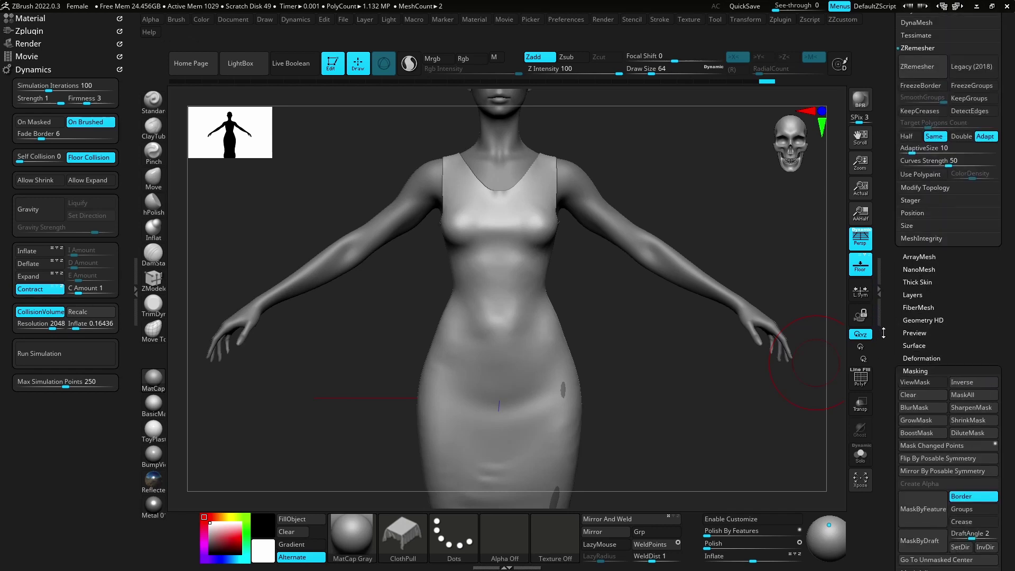
scroll(885, 365, "up", 3)
scroll(890, 400, "up", 3)
scroll(890, 400, "up", 1)
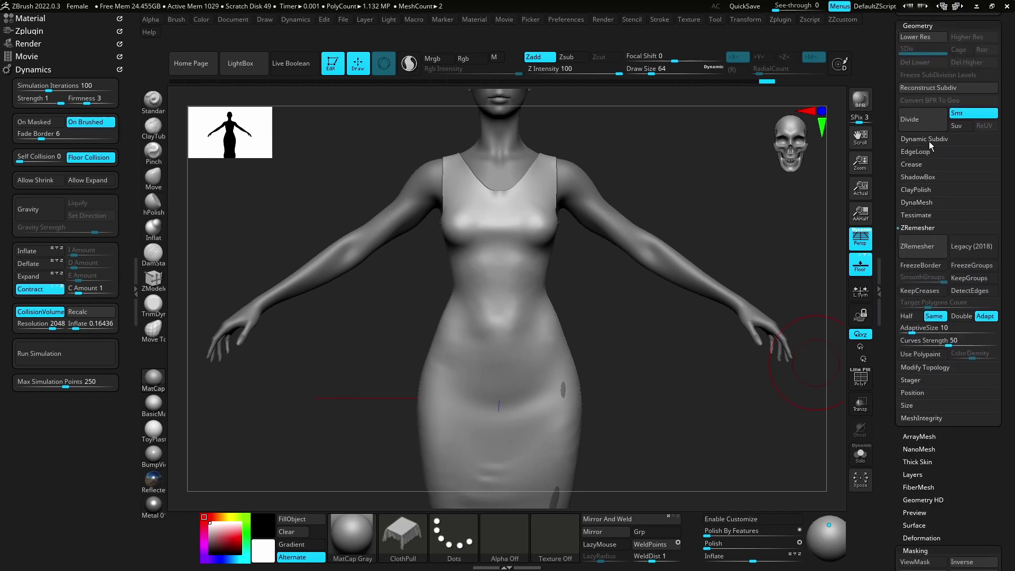
left_click(930, 140)
mouse_move(737, 177)
left_mouse_down()
mouse_move(709, 222)
mouse_move(732, 170)
mouse_move(997, 213)
left_mouse_up()
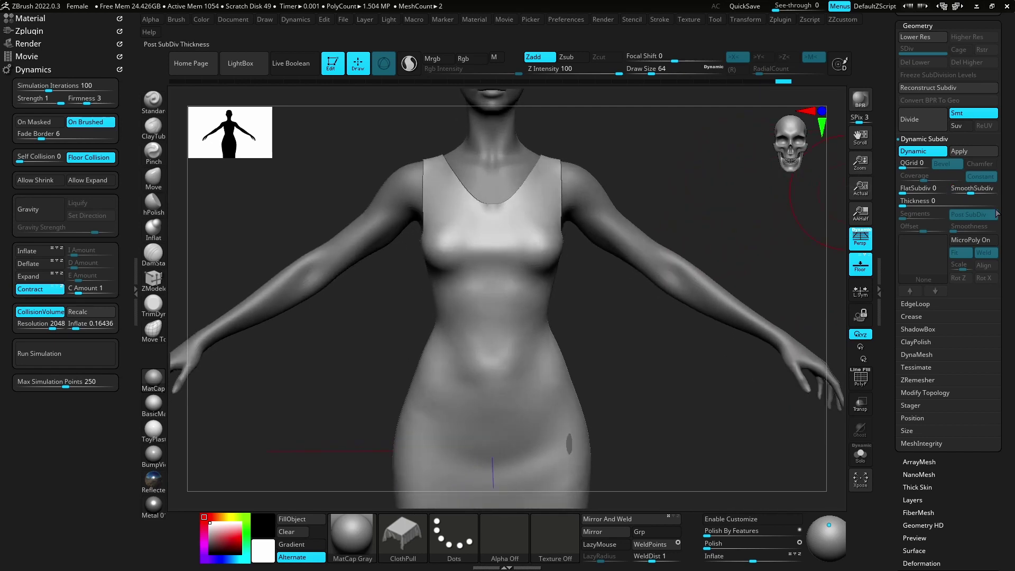
left_click(959, 151)
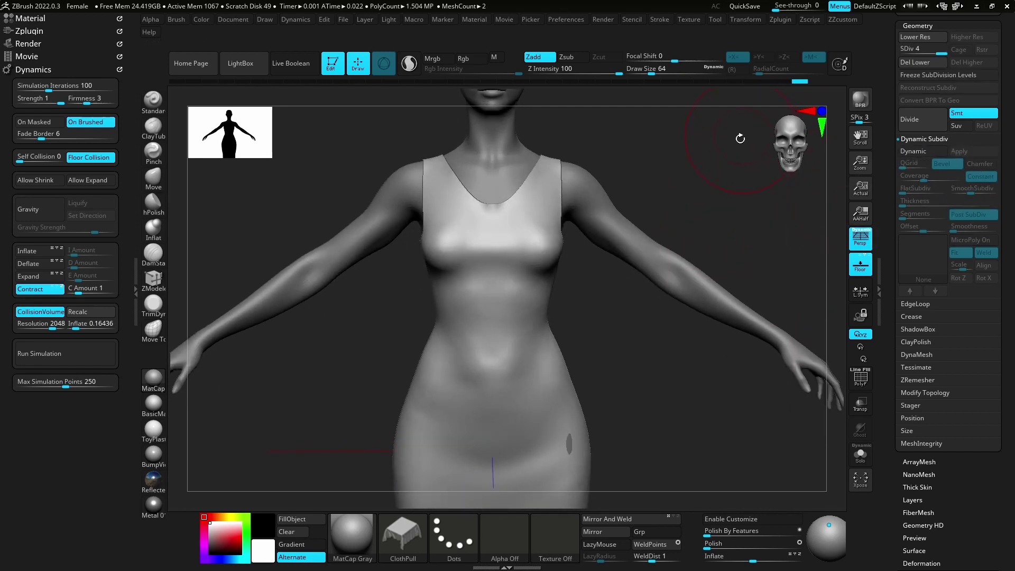
mouse_move(736, 136)
left_mouse_down("alt")
mouse_move(709, 244)
mouse_move(619, 385)
left_mouse_up("alt")
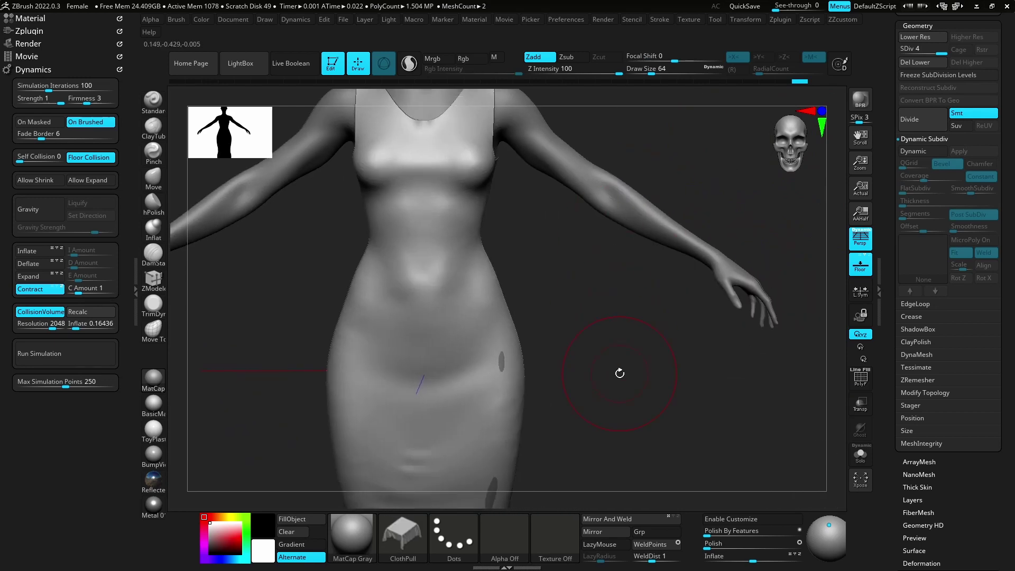
mouse_move(507, 358)
left_mouse_down("alt")
mouse_move(555, 249)
mouse_move(455, 308)
mouse_move(544, 314)
mouse_move(396, 280)
left_mouse_up("alt")
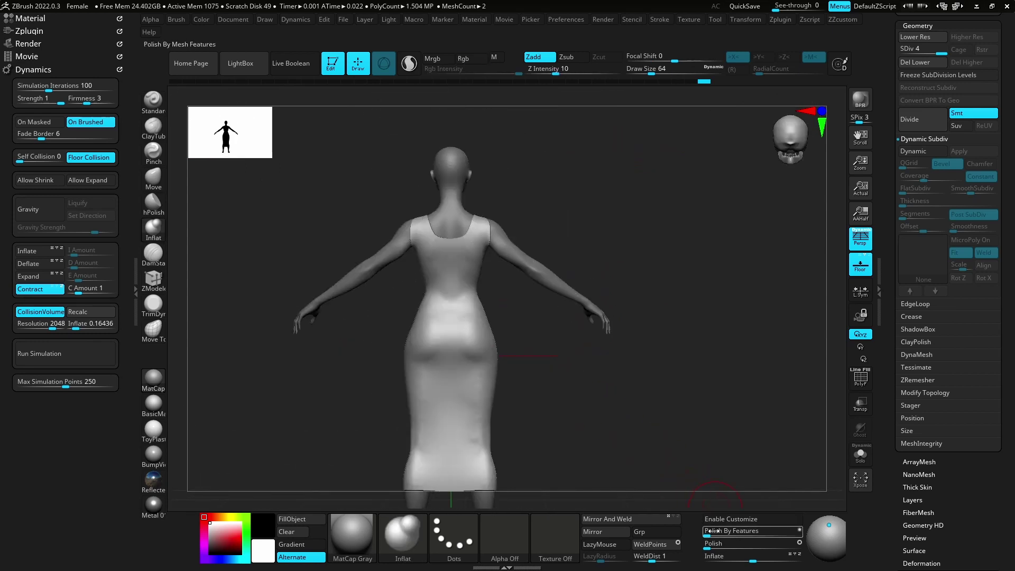
Set Polish By Features to 0 and smooth the dress surface front and back
left_click_drag(714, 531, 703, 530)
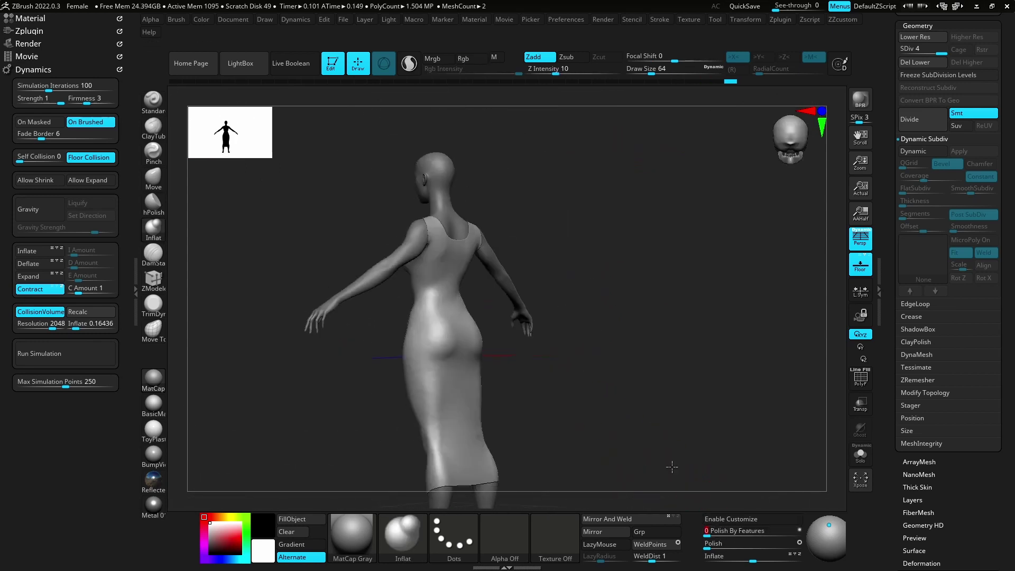
left_click_drag(671, 467, 606, 364)
key("shift")
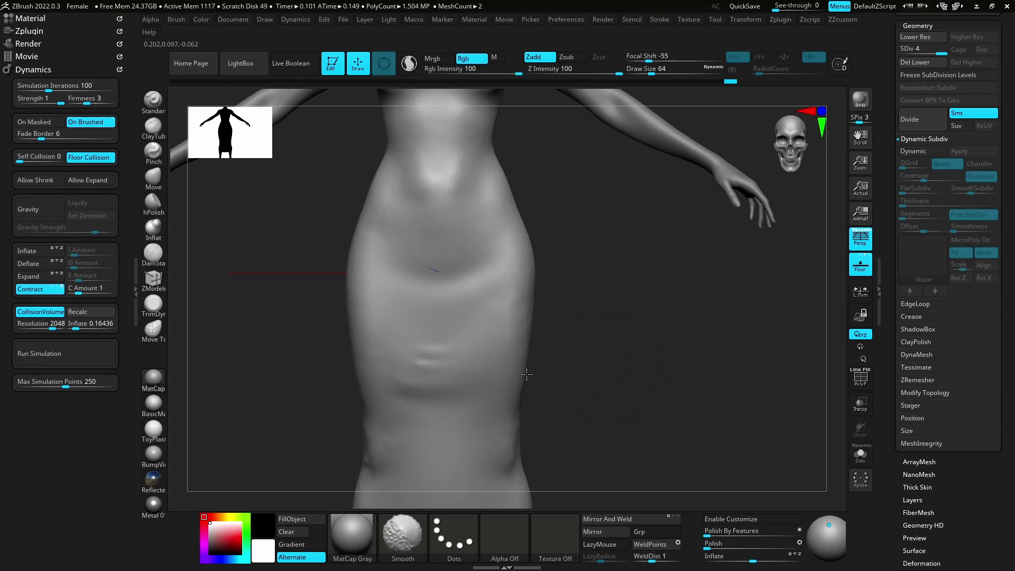
left_click_drag(677, 442, 562, 403)
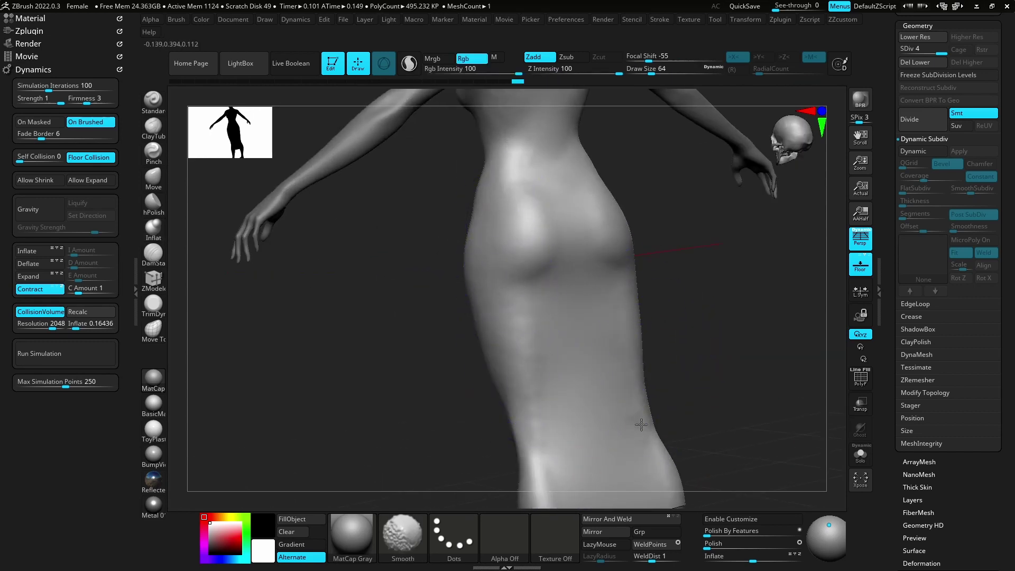
mouse_move(716, 387)
left_mouse_down()
mouse_move(712, 370)
mouse_move(776, 371)
left_mouse_up()
key("f")
Duplicate the dress subtool with Ctrl+Shift+D, creating PolyMesh3D2
left_click_drag(732, 243, 869, 231, "alt")
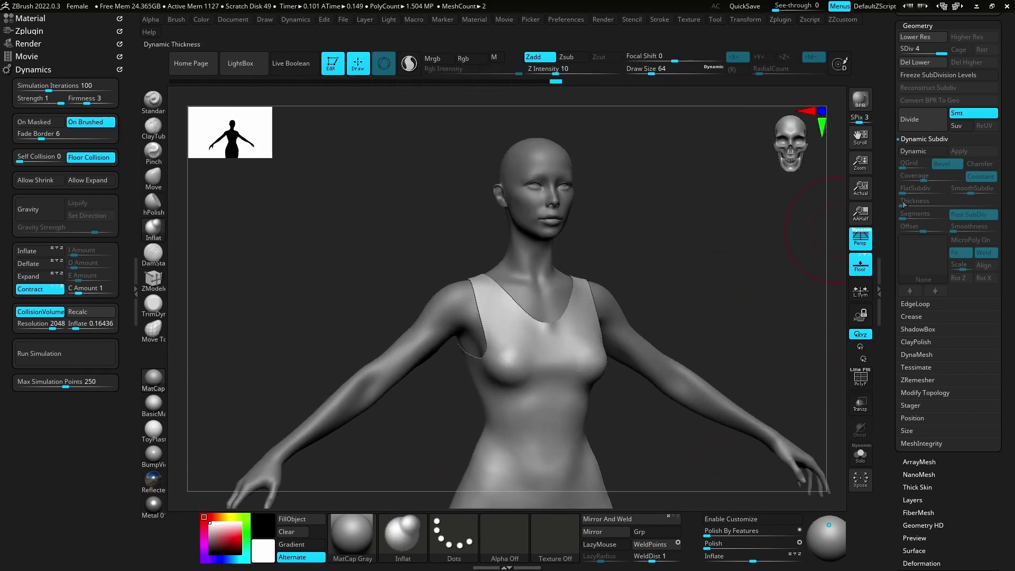
scroll(891, 254, "up", 2)
scroll(892, 254, "up", 3)
scroll(891, 254, "up", 3)
scroll(891, 254, "up", 3)
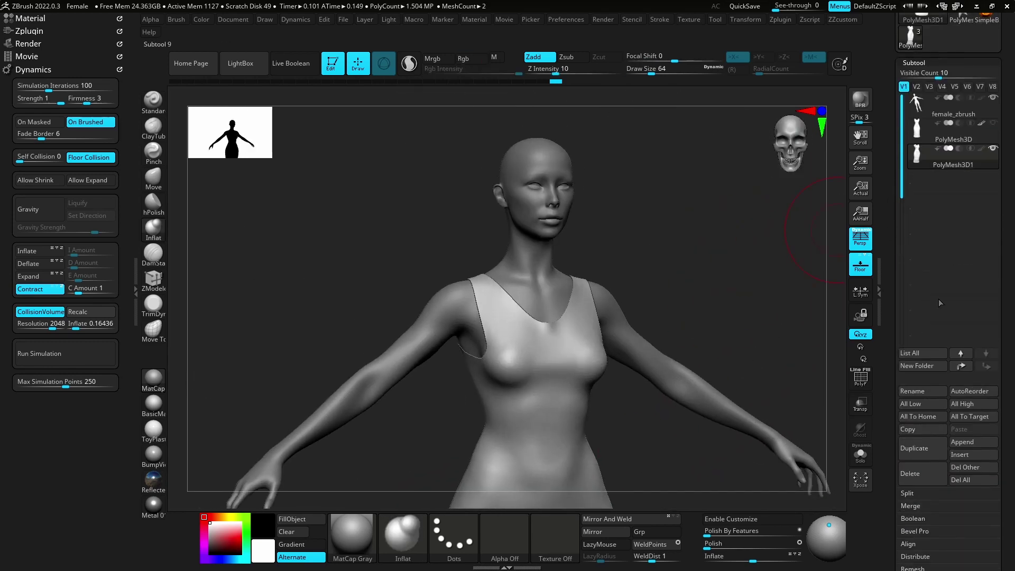
key("ctrl+shift")
key("ctrl+shift+d")
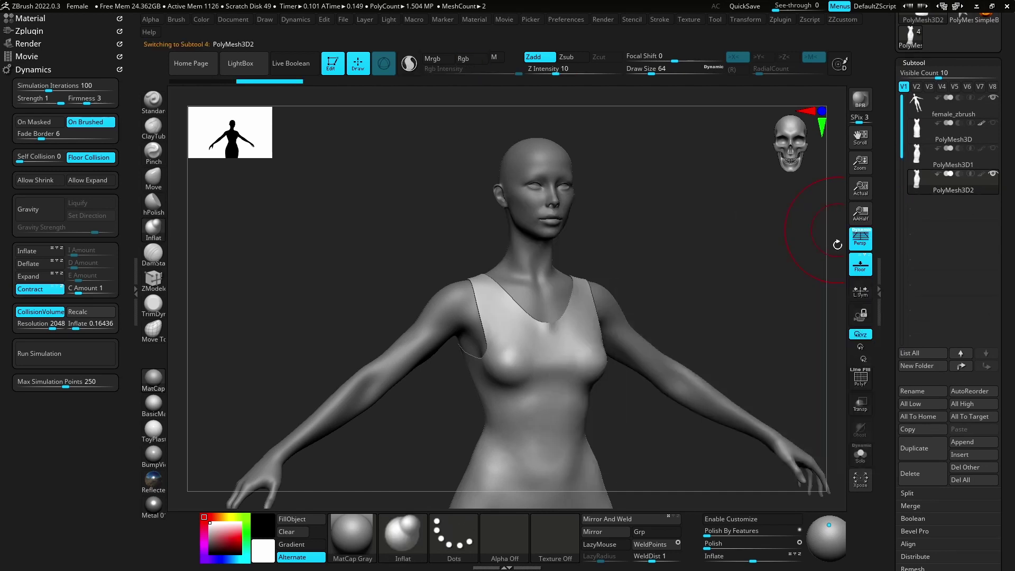
scroll(893, 322, "down", 5)
scroll(920, 213, "down", 3)
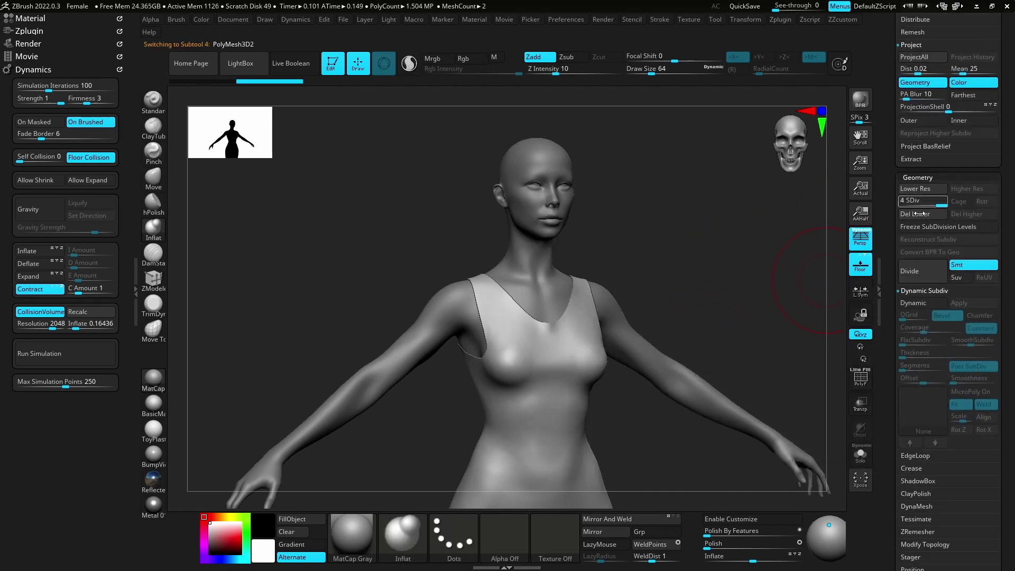
Delete the copy's lower subdivision levels and run Frame Mesh along its polygroup borders
left_click(926, 220)
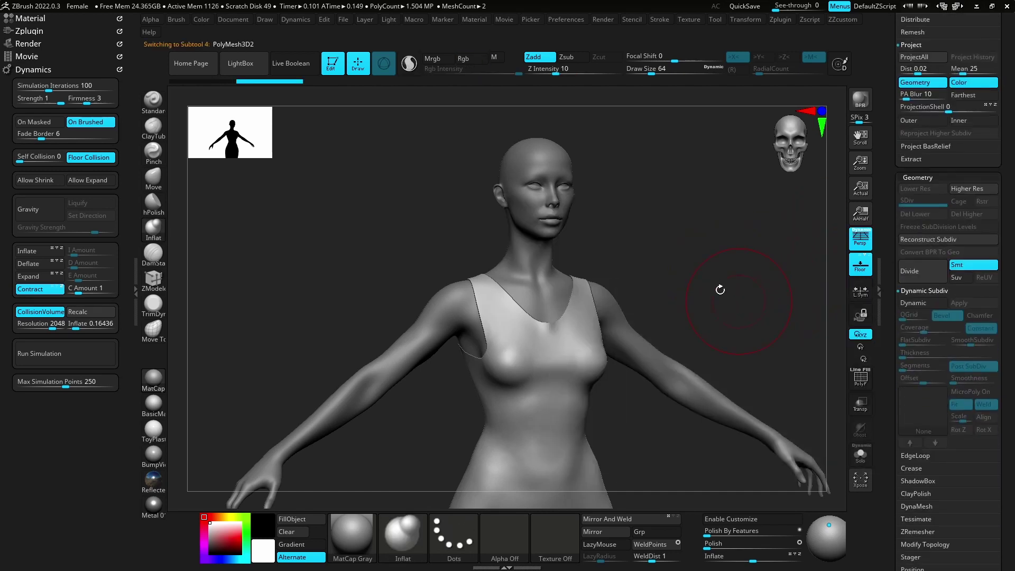
left_click(659, 21)
left_click(696, 269)
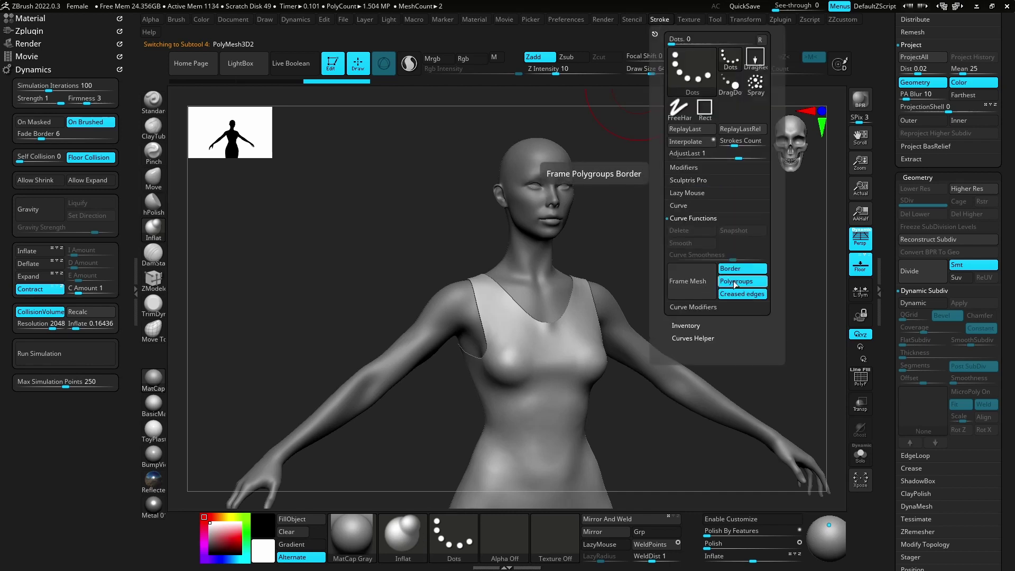
left_click(693, 280)
Zoom in on the torso and set the brush Draw Size to about 32
mouse_move(666, 408)
right_mouse_down("ctrl")
mouse_move(673, 484)
mouse_move(529, 317)
right_mouse_up("ctrl")
key("s")
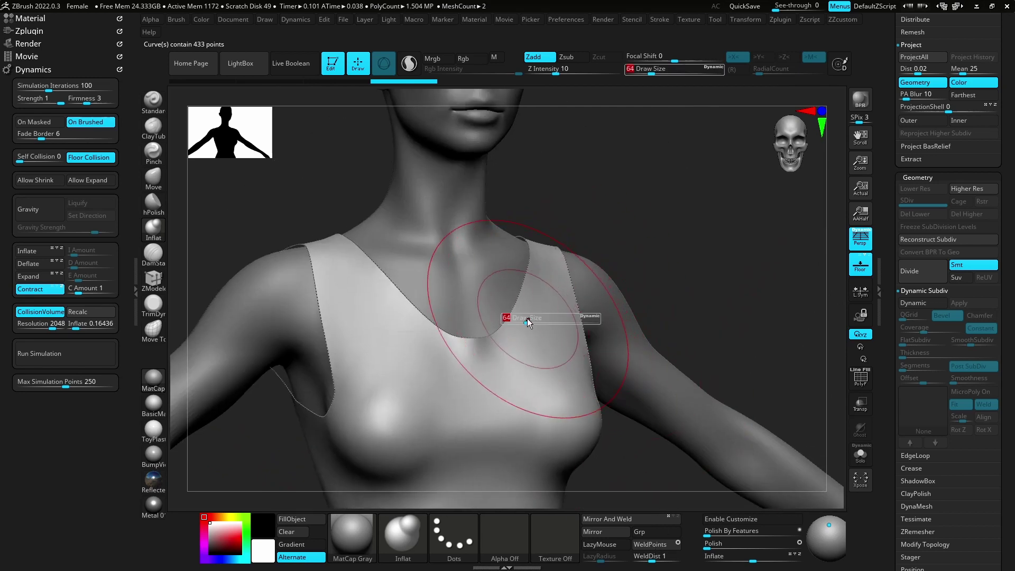
left_click_drag(528, 319, 519, 320)
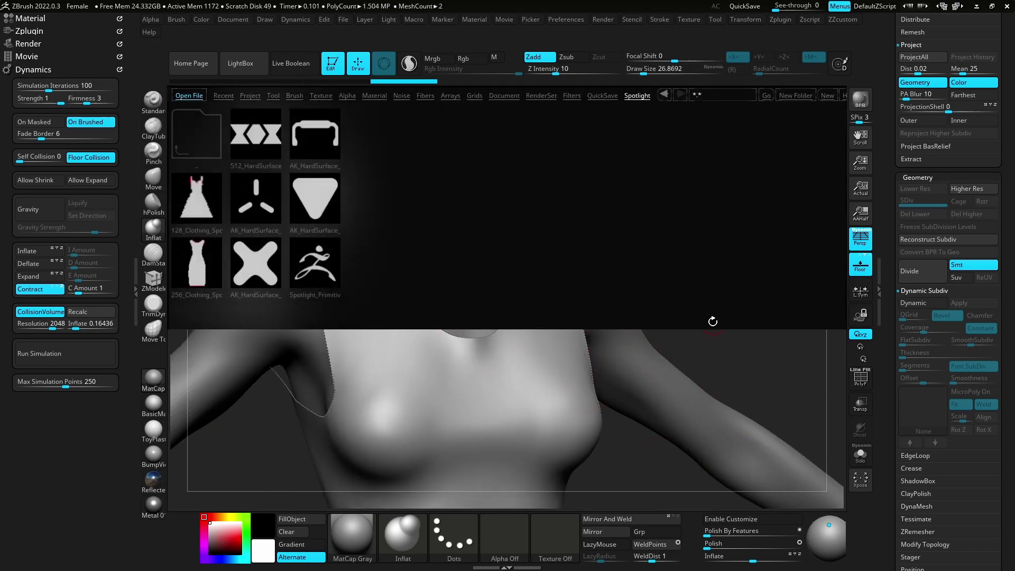
Switch to the CurveTube brush and generate tubes along the edge curves
key("b")
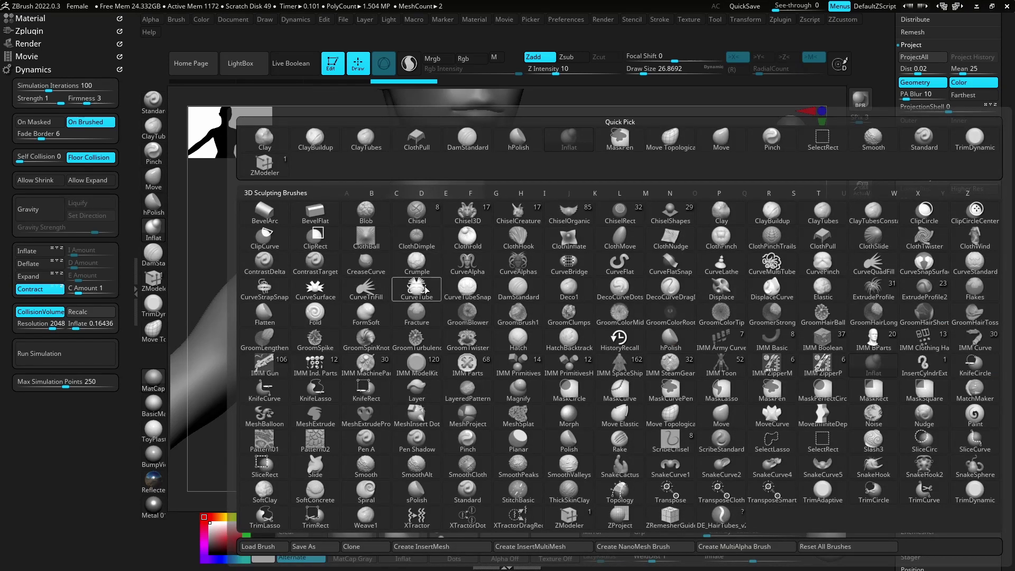
left_click(426, 290)
key("s")
left_click_drag(653, 280, 647, 281)
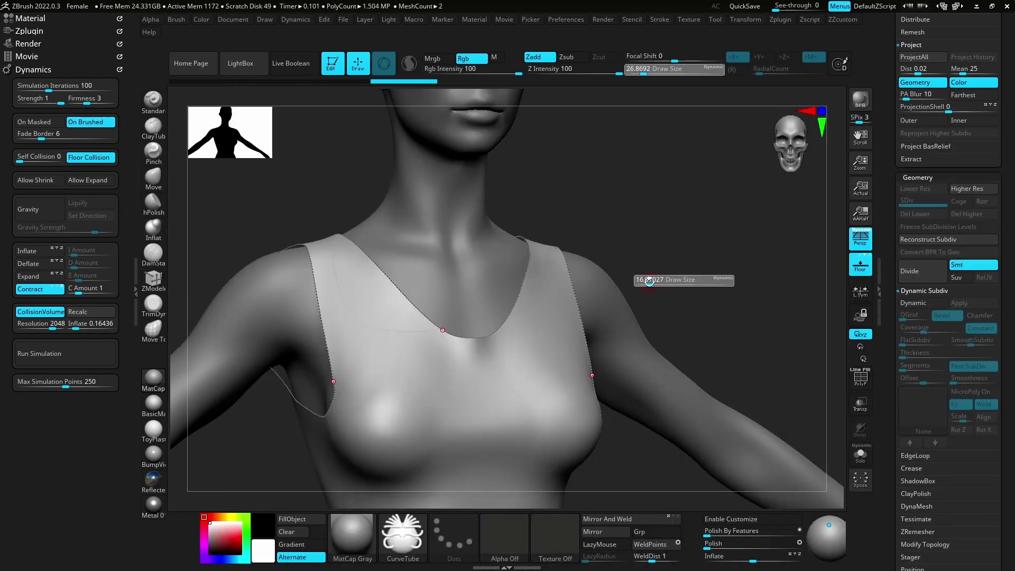
left_click(518, 312)
Lower the Draw Size and rebuild the tubes as thin neckline and armhole trims
type("s")
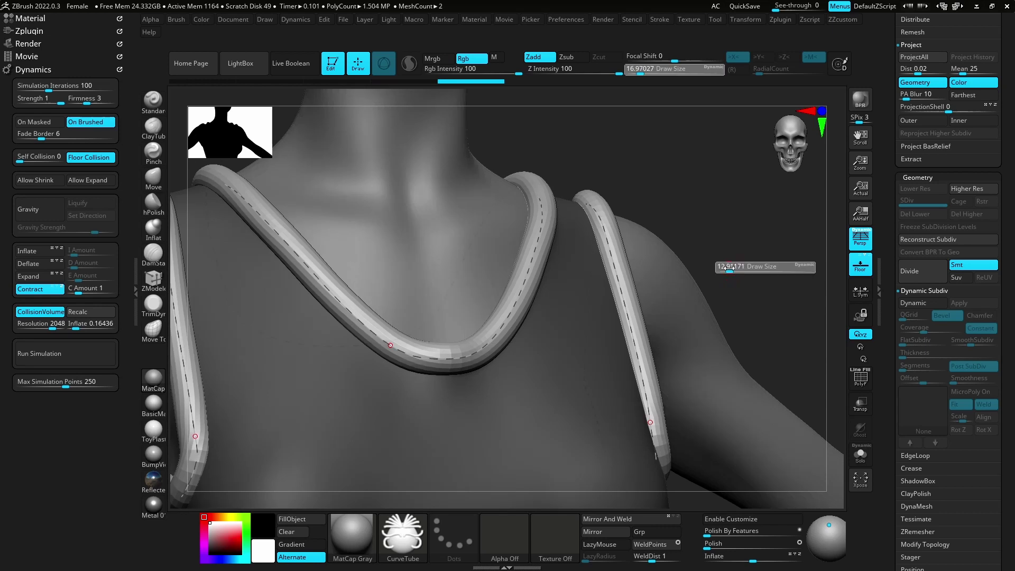
type("64")
key("Return")
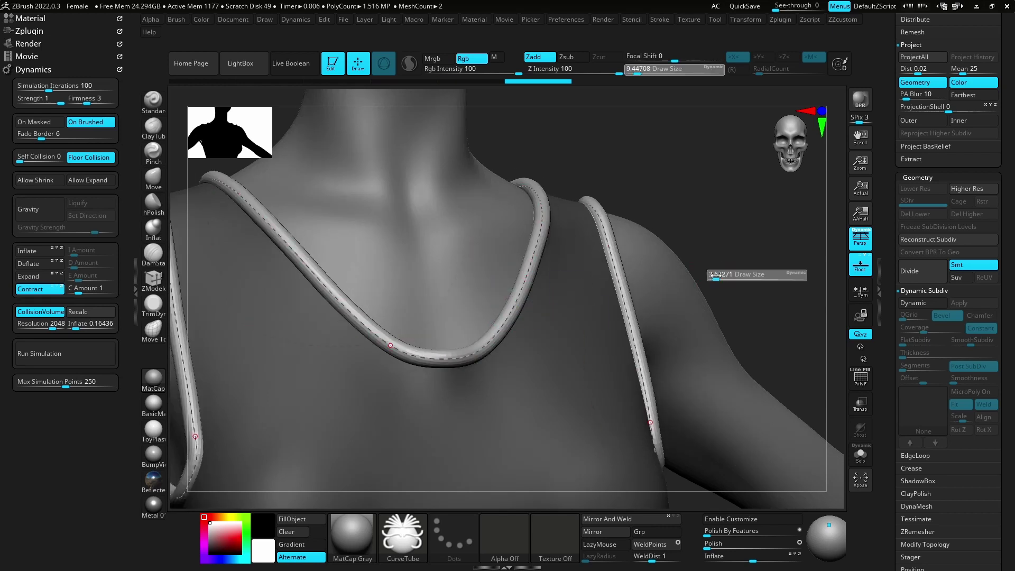
left_click(509, 309)
left_click_drag(781, 279, 711, 351, "alt")
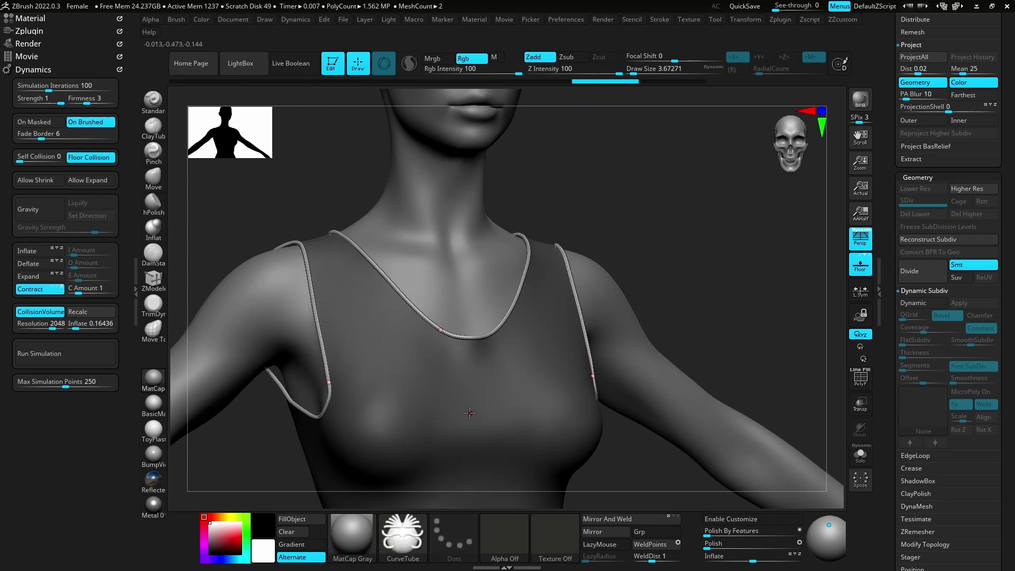
left_click_drag(784, 318, 604, 403, "alt")
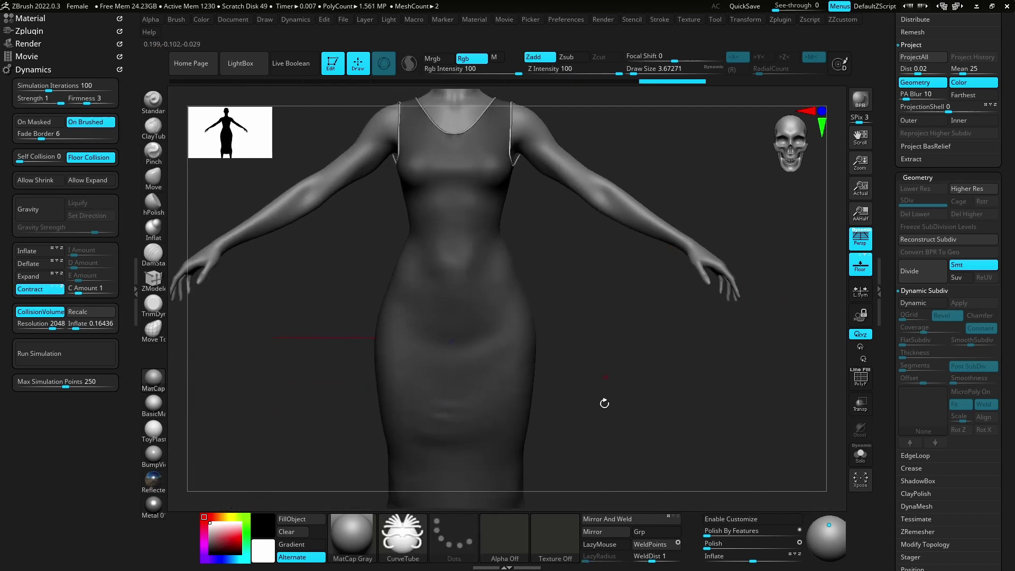
Split the unmasked strap tubes into their own subtool with Split Unmasked Points
key("space")
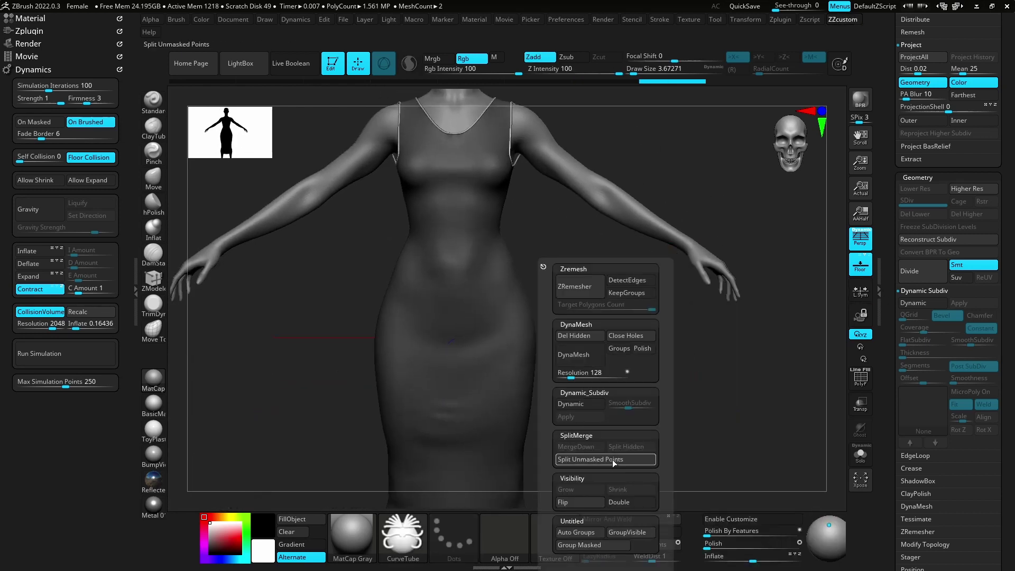
left_click(619, 460)
scroll(941, 211, "up", 5)
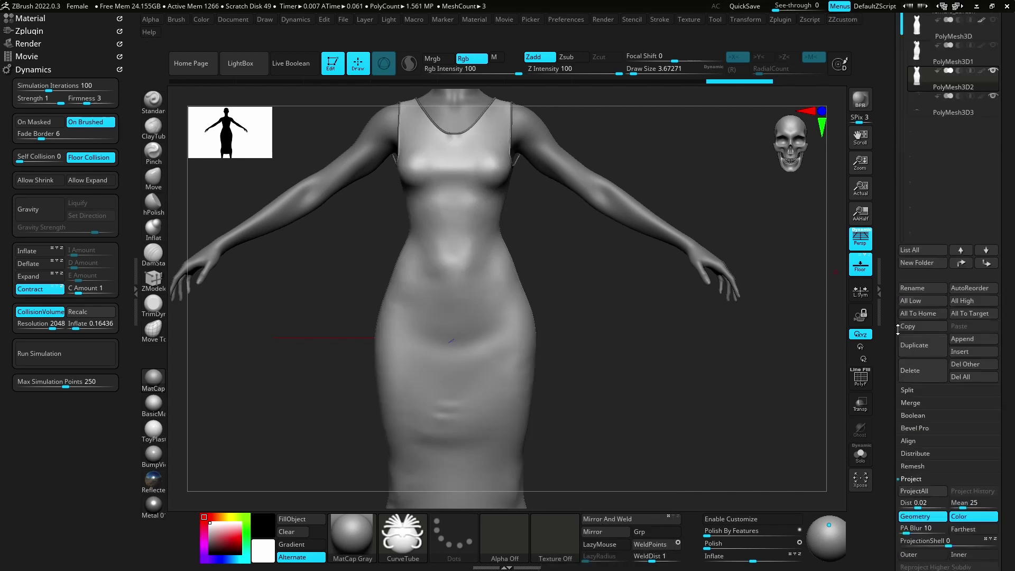
scroll(941, 158, "up", 5)
Delete the PolyMesh3D2 subtool from the SubTool list
left_click(940, 103)
mouse_move(952, 108)
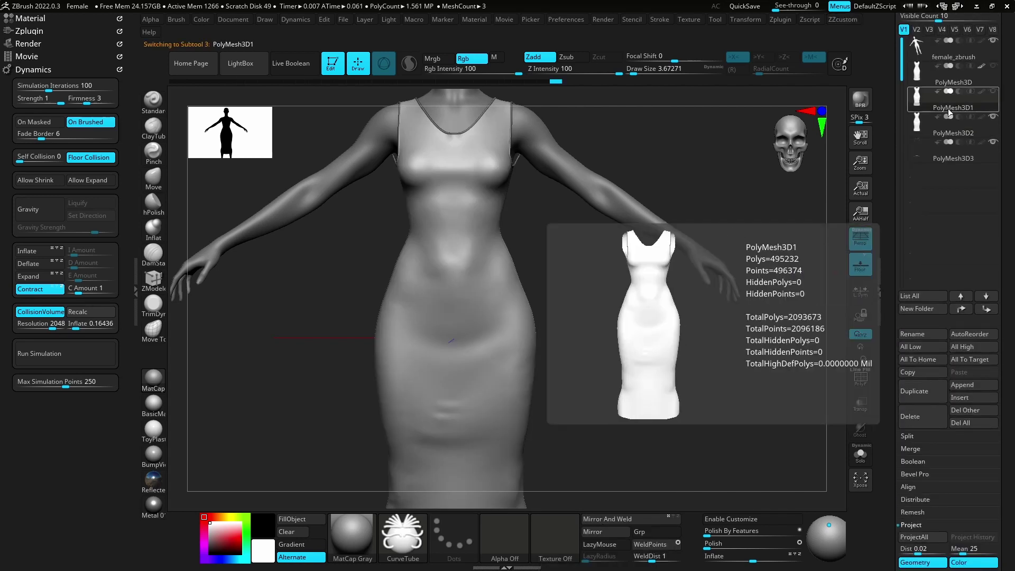
left_click(950, 122)
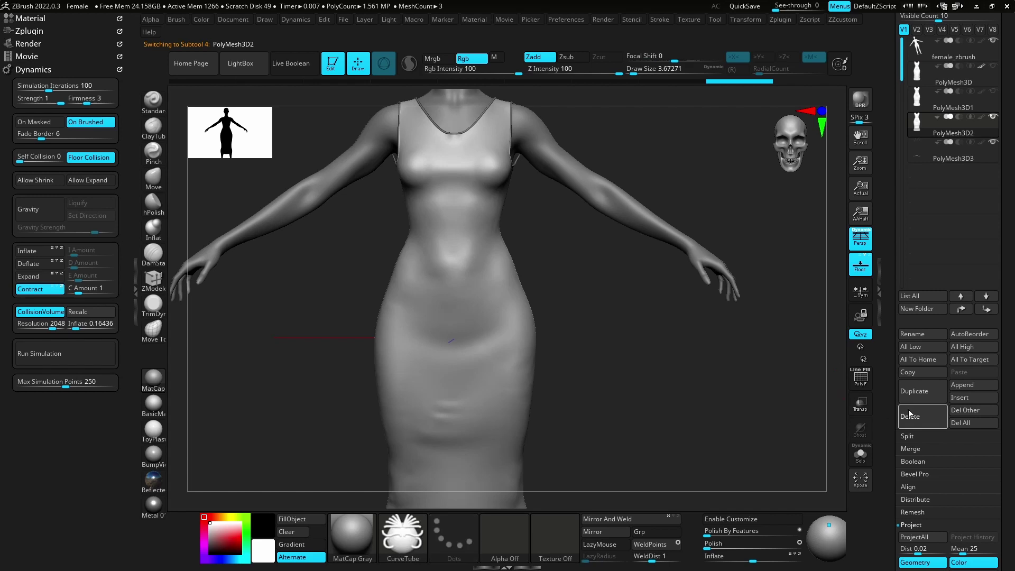
left_click(910, 416)
left_click(825, 433)
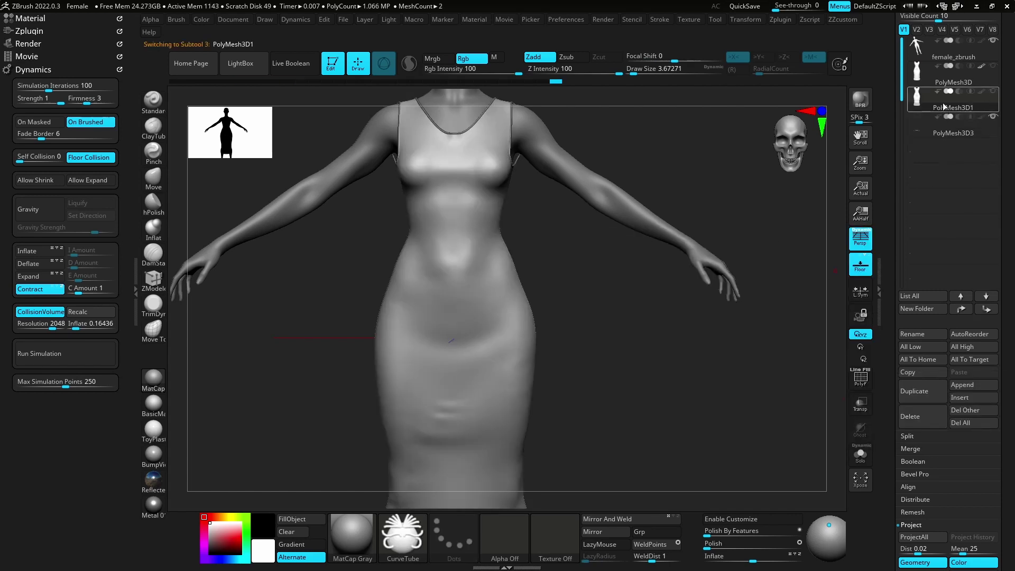
key("shift")
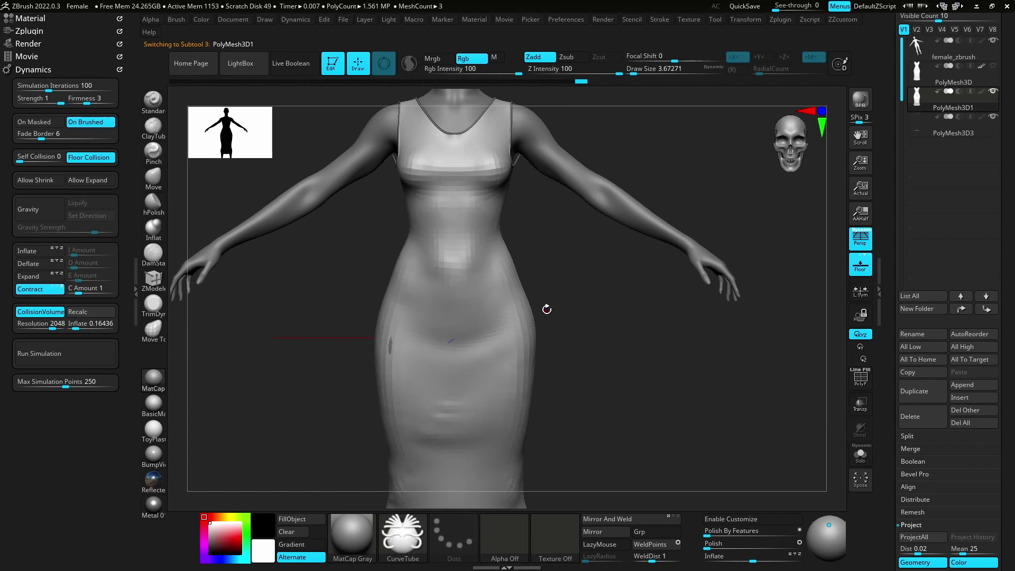
mouse_move(598, 353)
left_mouse_down("alt")
mouse_move(580, 345)
mouse_move(641, 412)
left_mouse_up("alt")
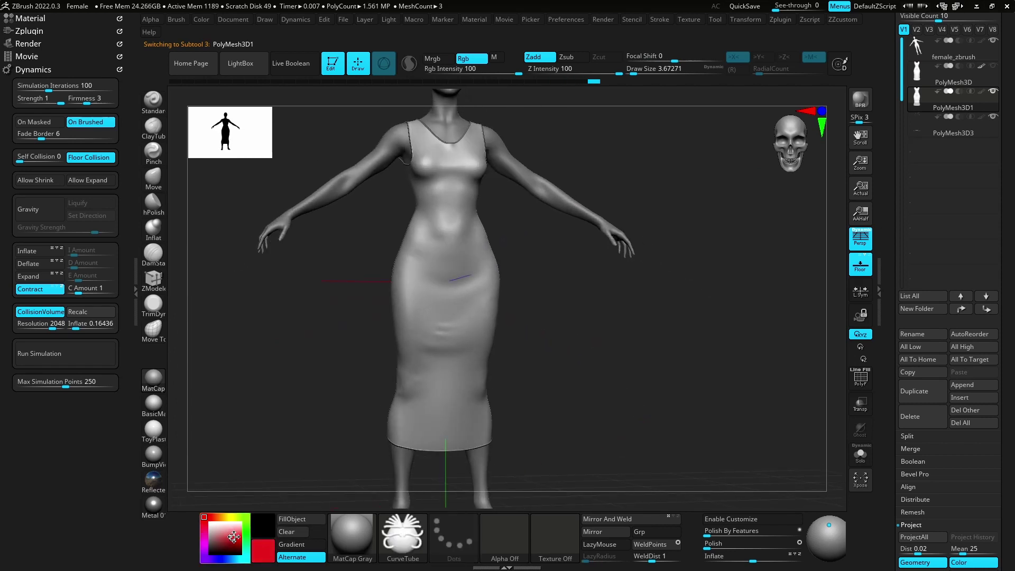
Fill the dress and the PolyMesh3D3 trims subtool with dark red using FillObject
left_click(233, 537)
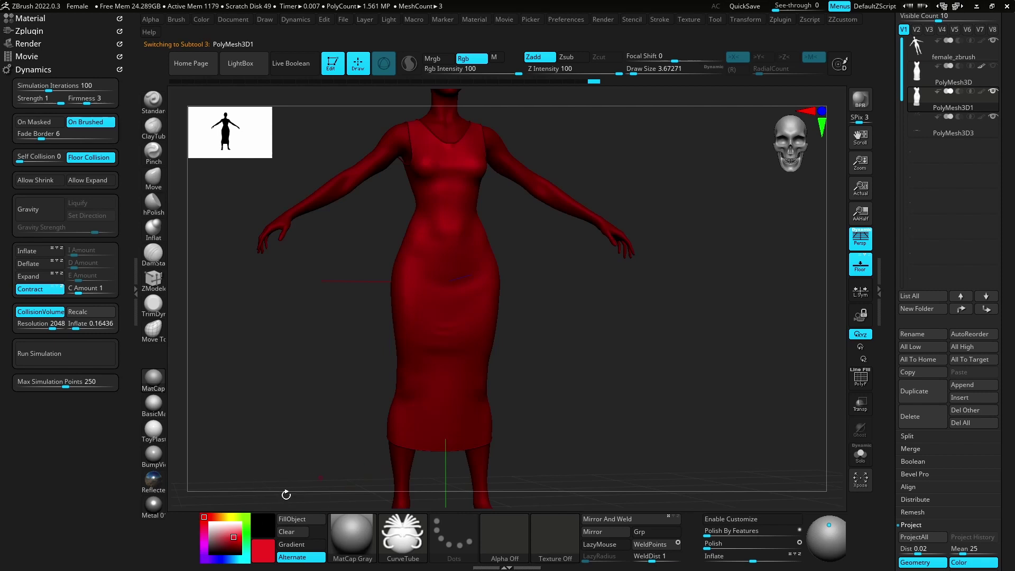
left_click(229, 538)
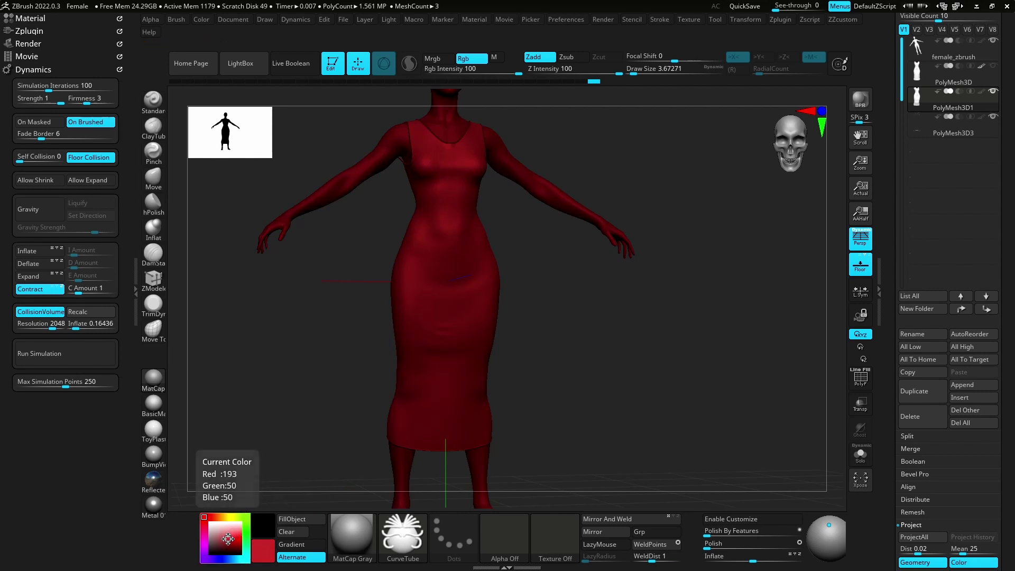
left_click(289, 524)
left_click(953, 132)
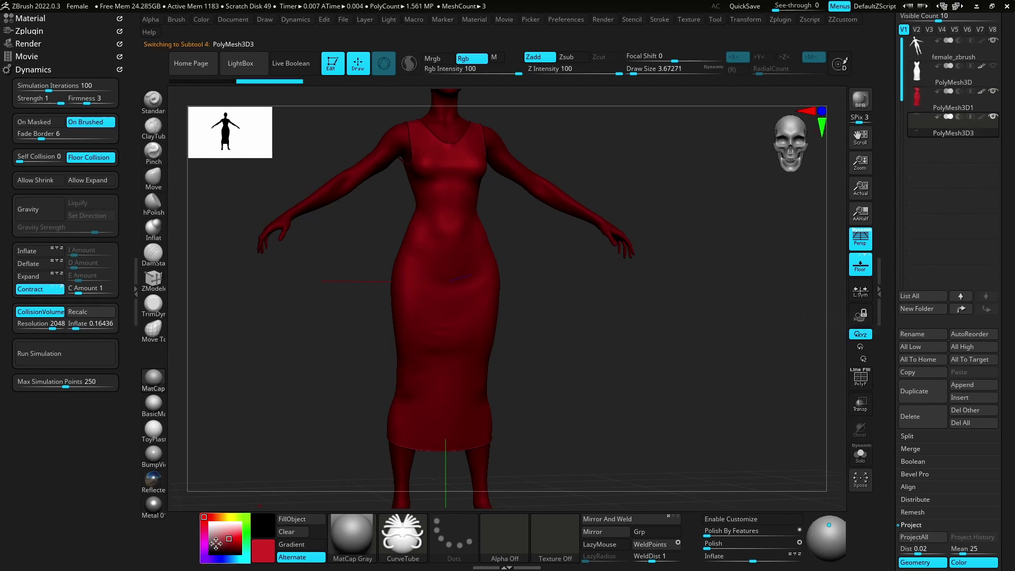
left_click(227, 544)
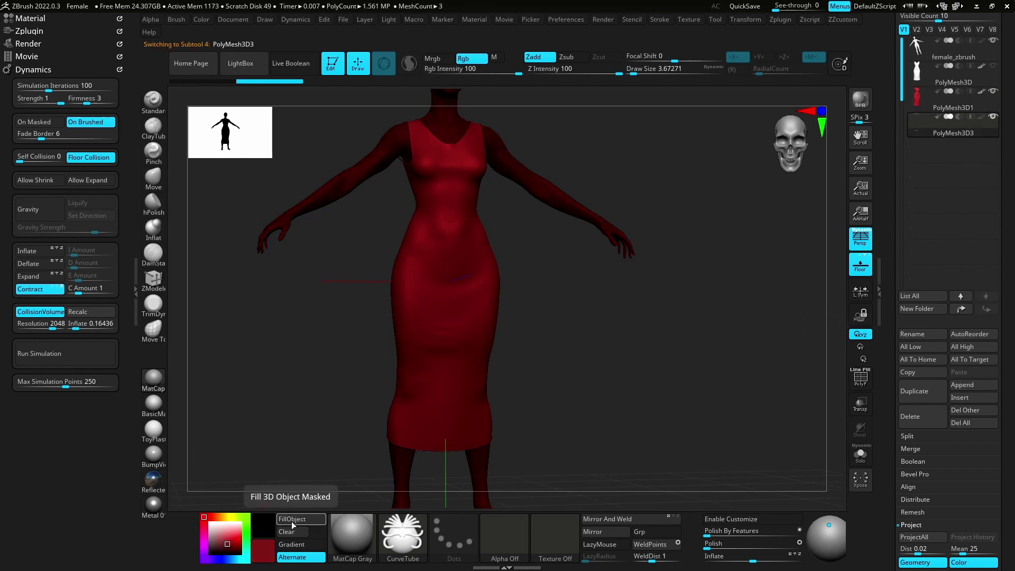
left_click(294, 519)
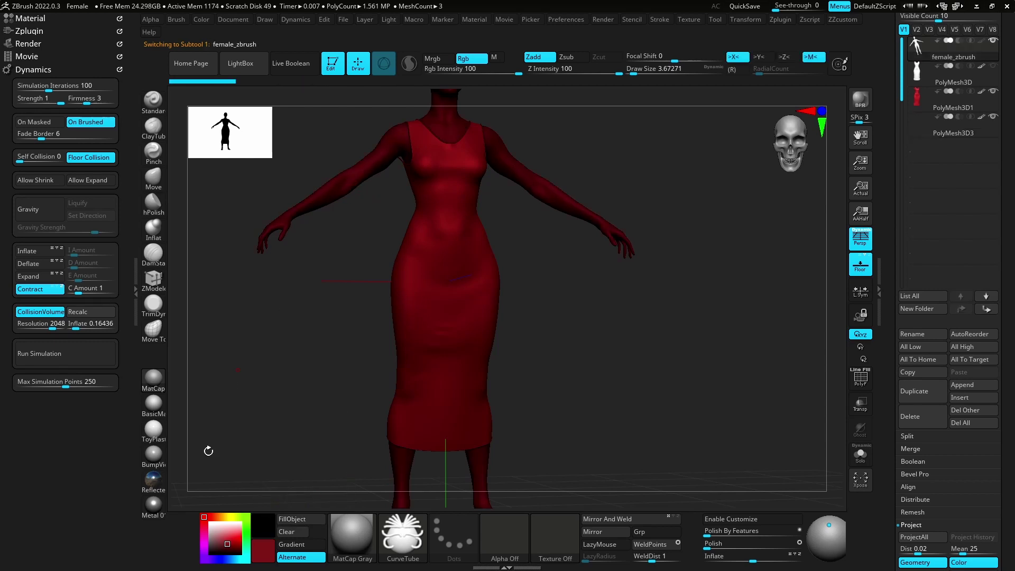
Select the female_zbrush body, reframe the figure, and run a BPR render with shadows
scroll(596, 356, "down", 3)
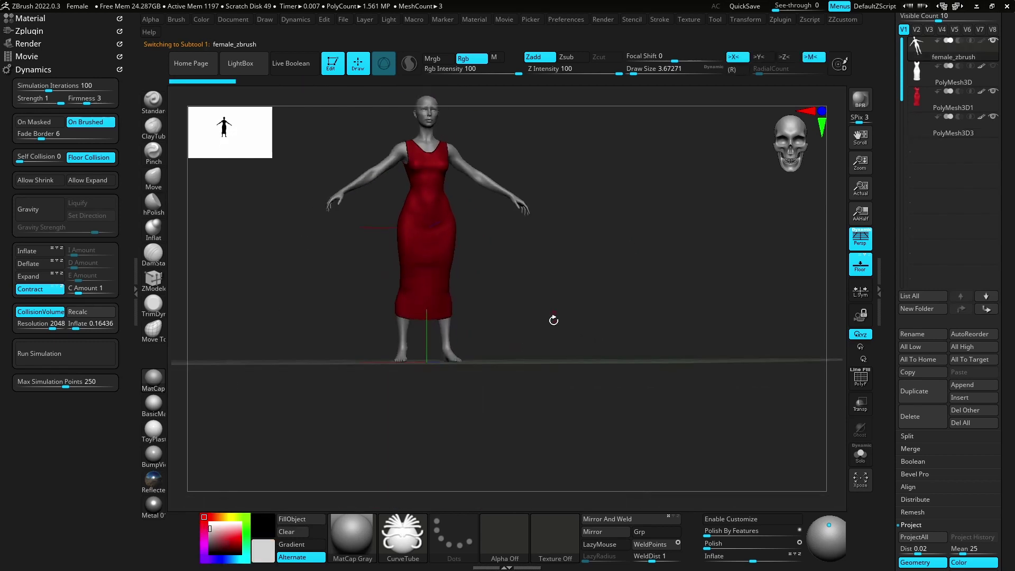
scroll(552, 320, "down", 2)
scroll(577, 363, "down", 2)
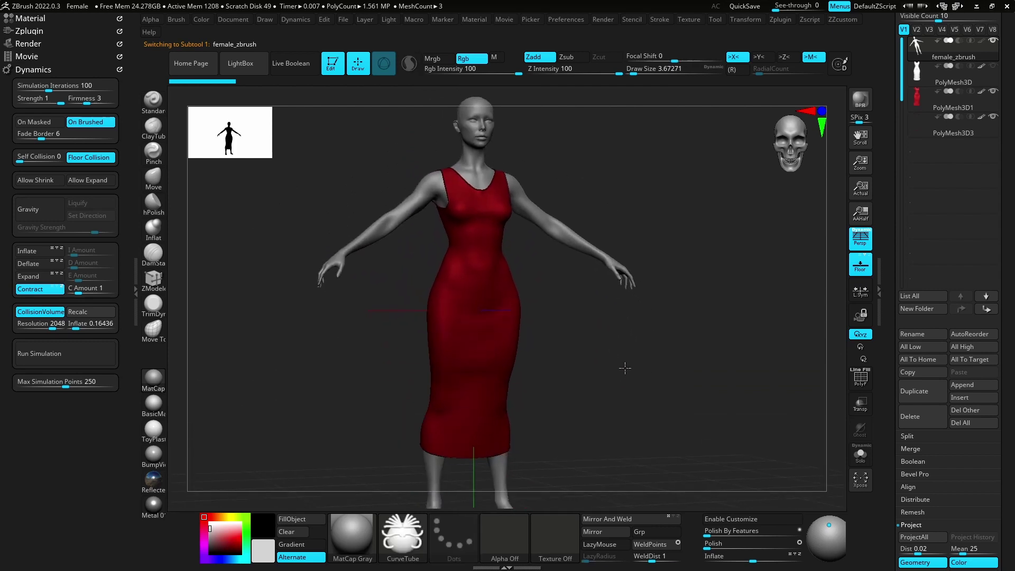
scroll(624, 367, "up", 3)
mouse_move(606, 397)
left_mouse_down()
mouse_move(711, 383)
mouse_move(617, 387)
left_mouse_up()
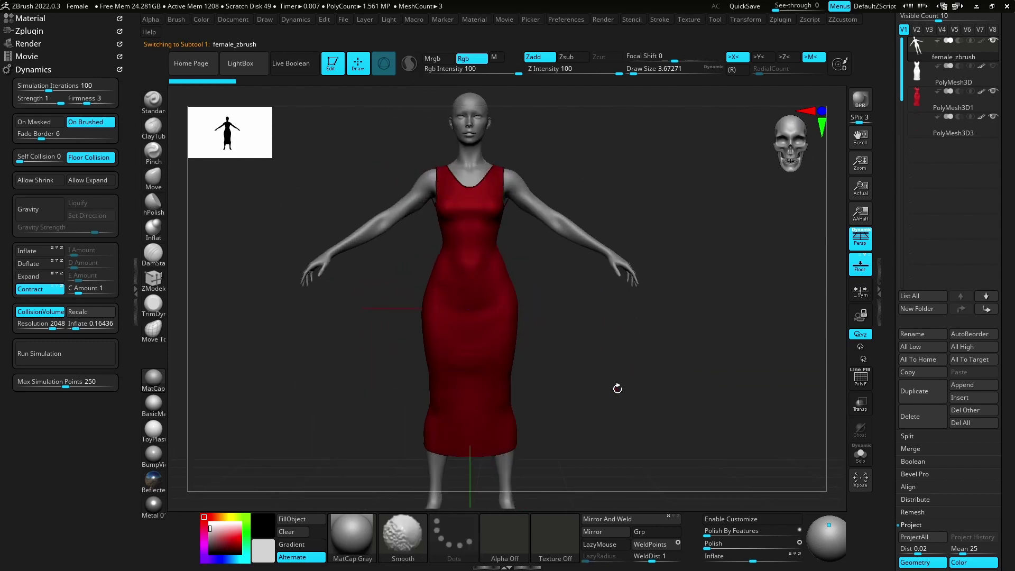
left_click(861, 106)
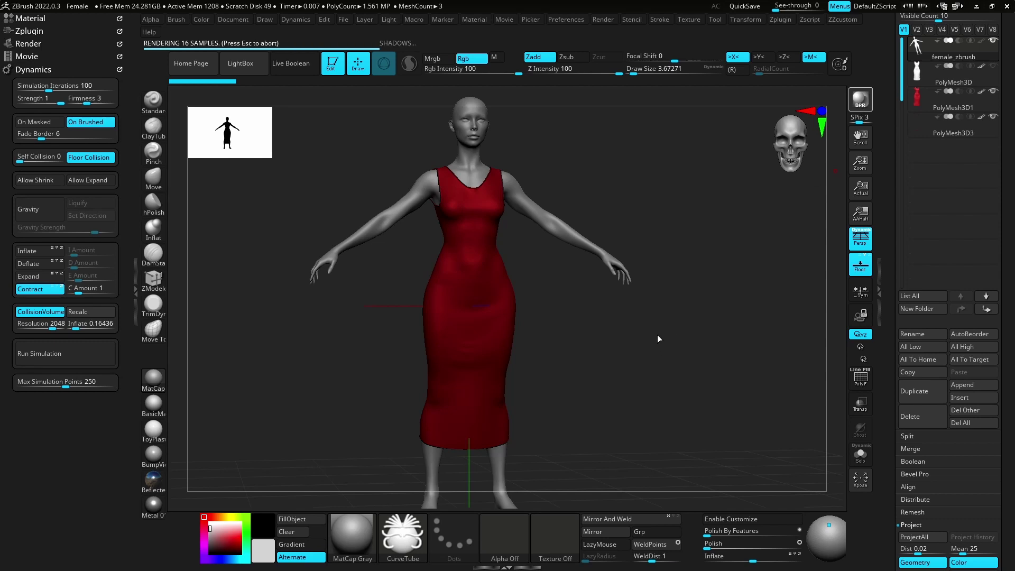